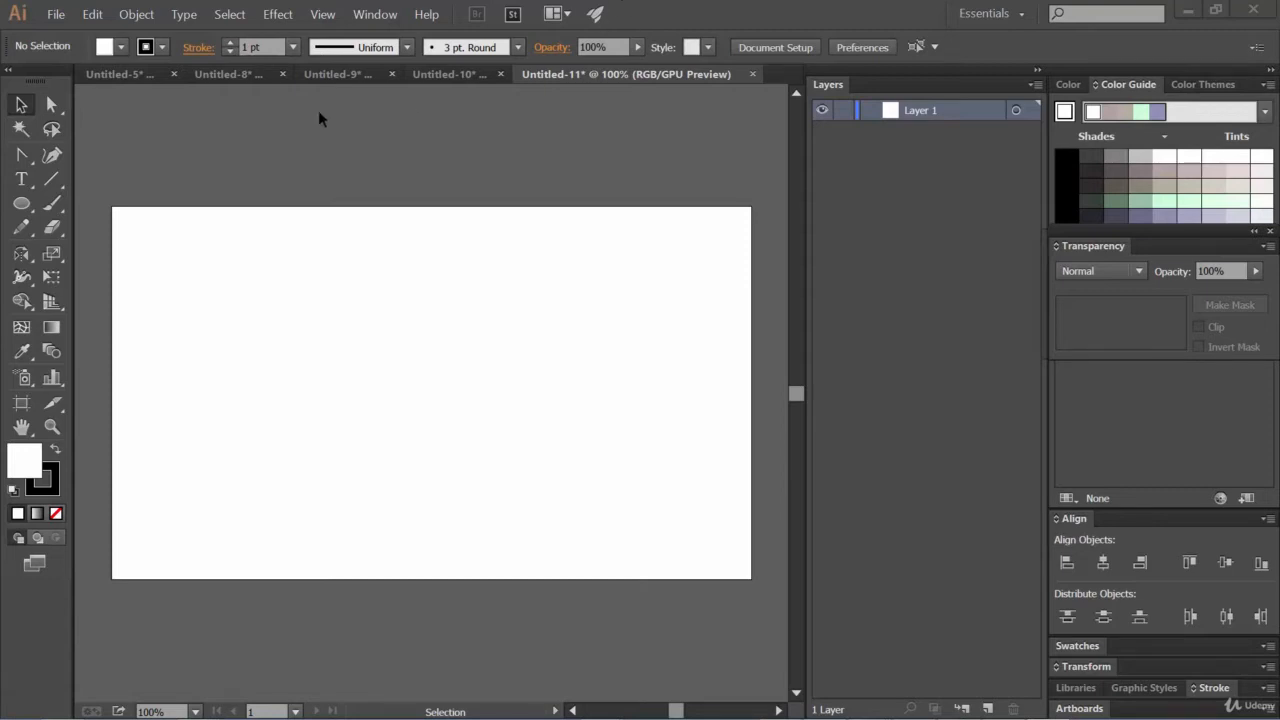
pyautogui.click(272, 15)
pyautogui.moveTo(399, 167)
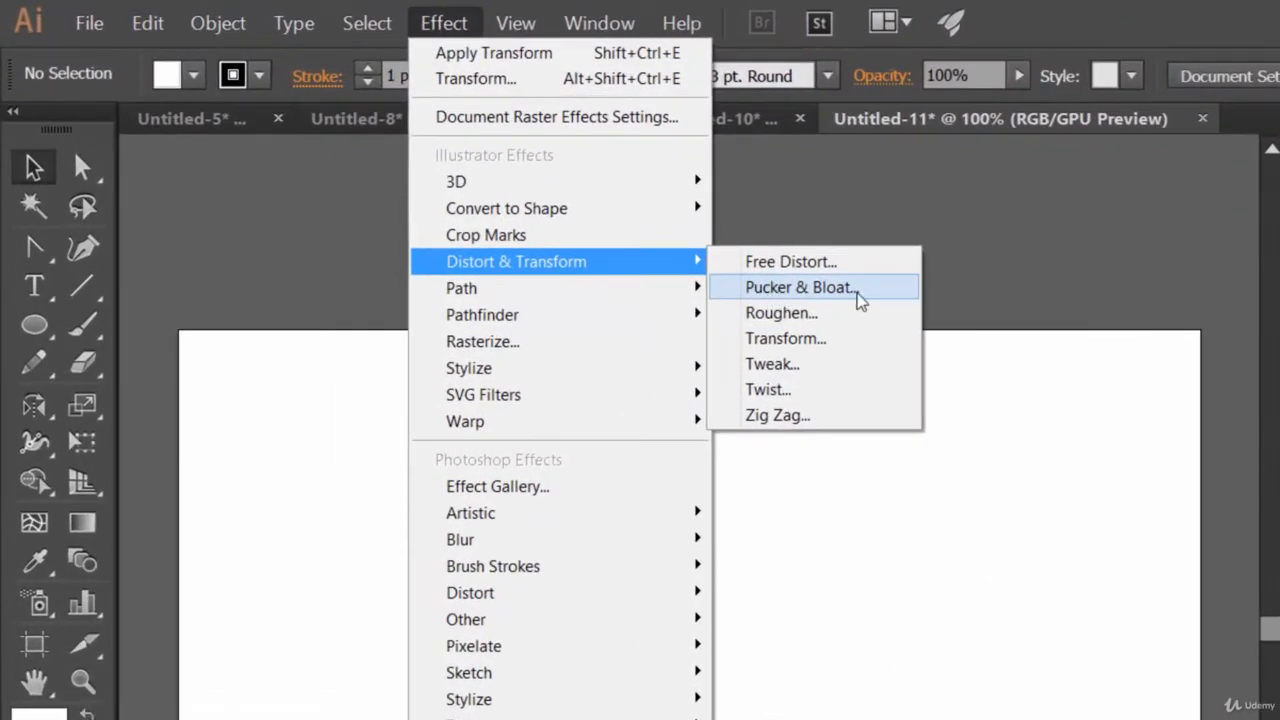
pyautogui.click(1200, 42)
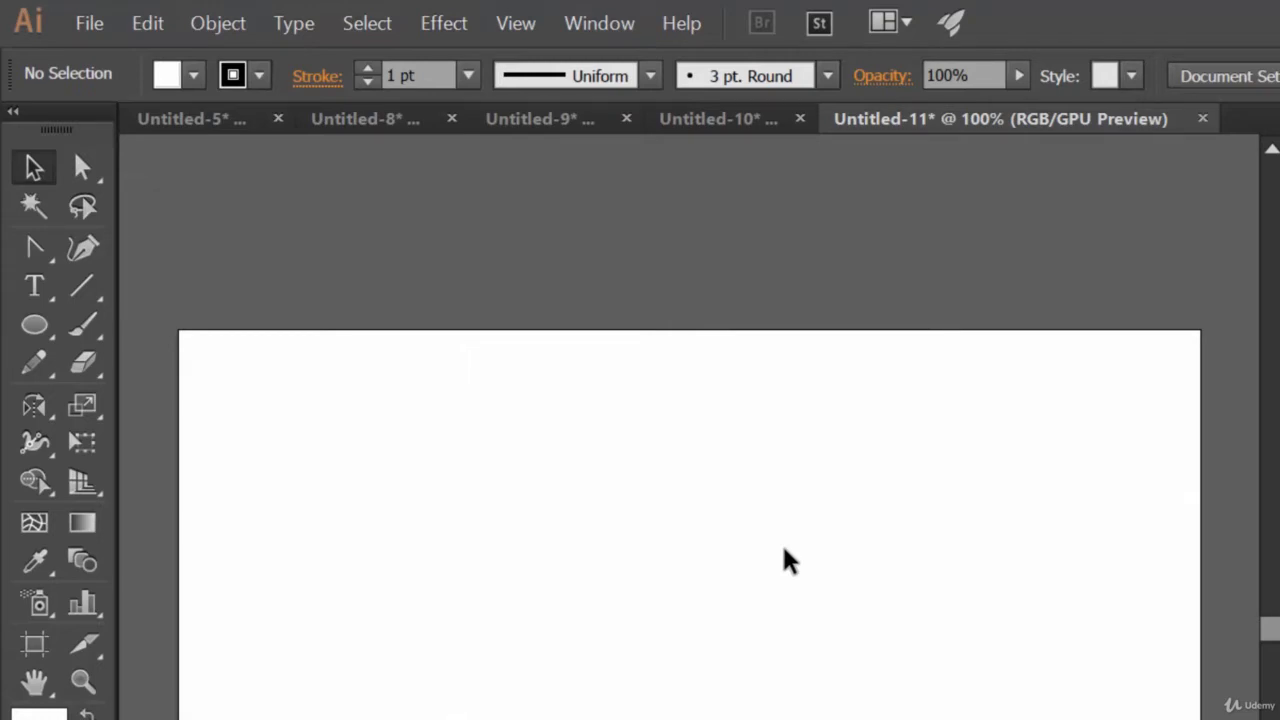
# Step: Draw a circle with the Ellipse tool in the upper-left area of the artboard
pyautogui.click(36, 330)
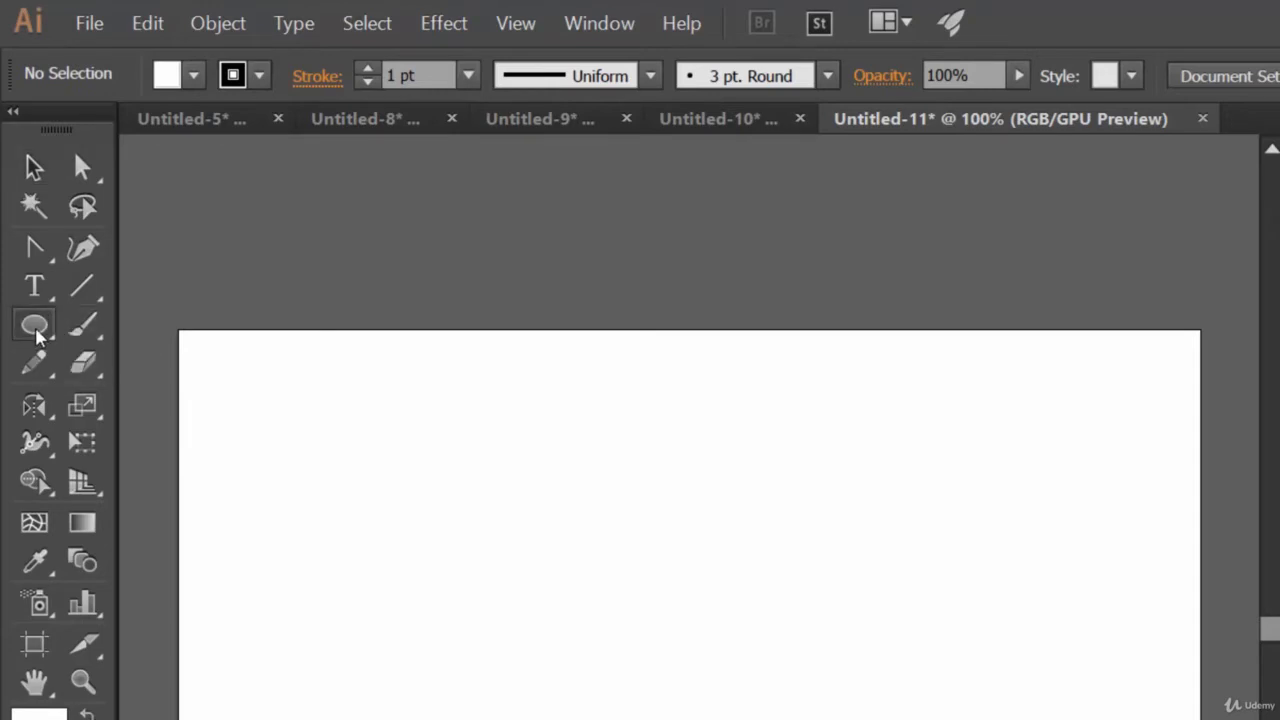
pyautogui.click(36, 331)
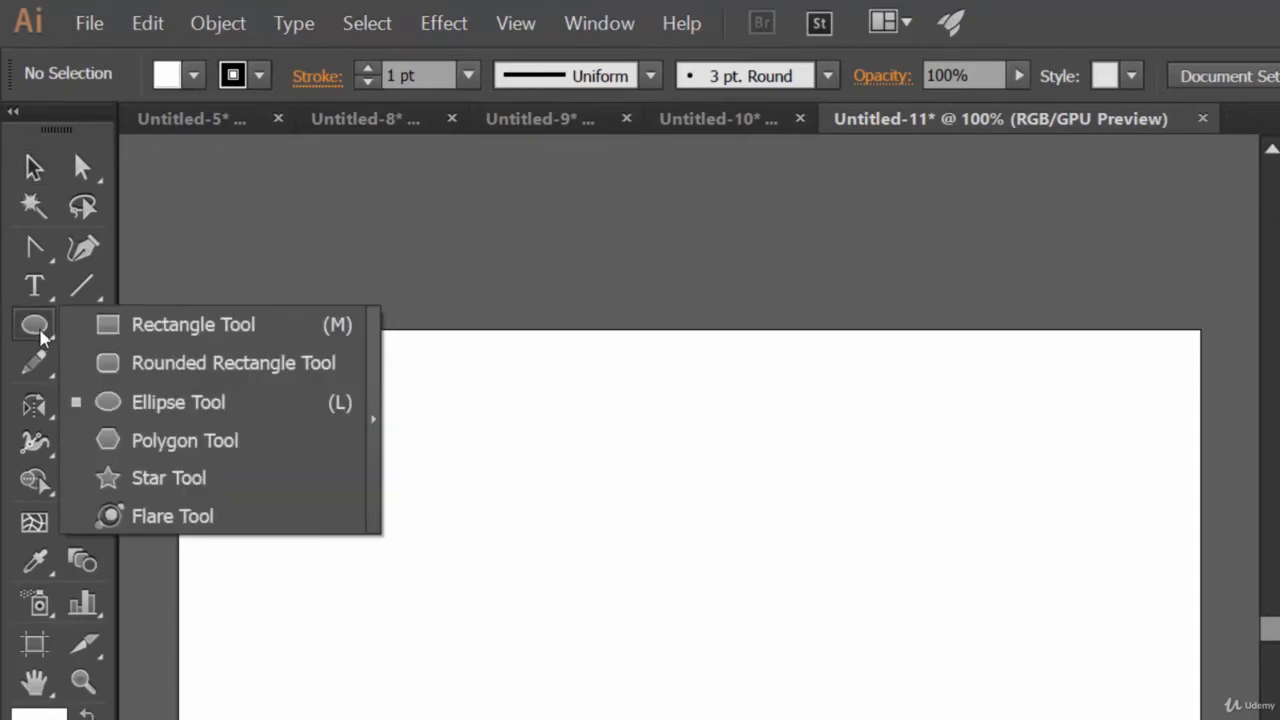
pyautogui.click(177, 412)
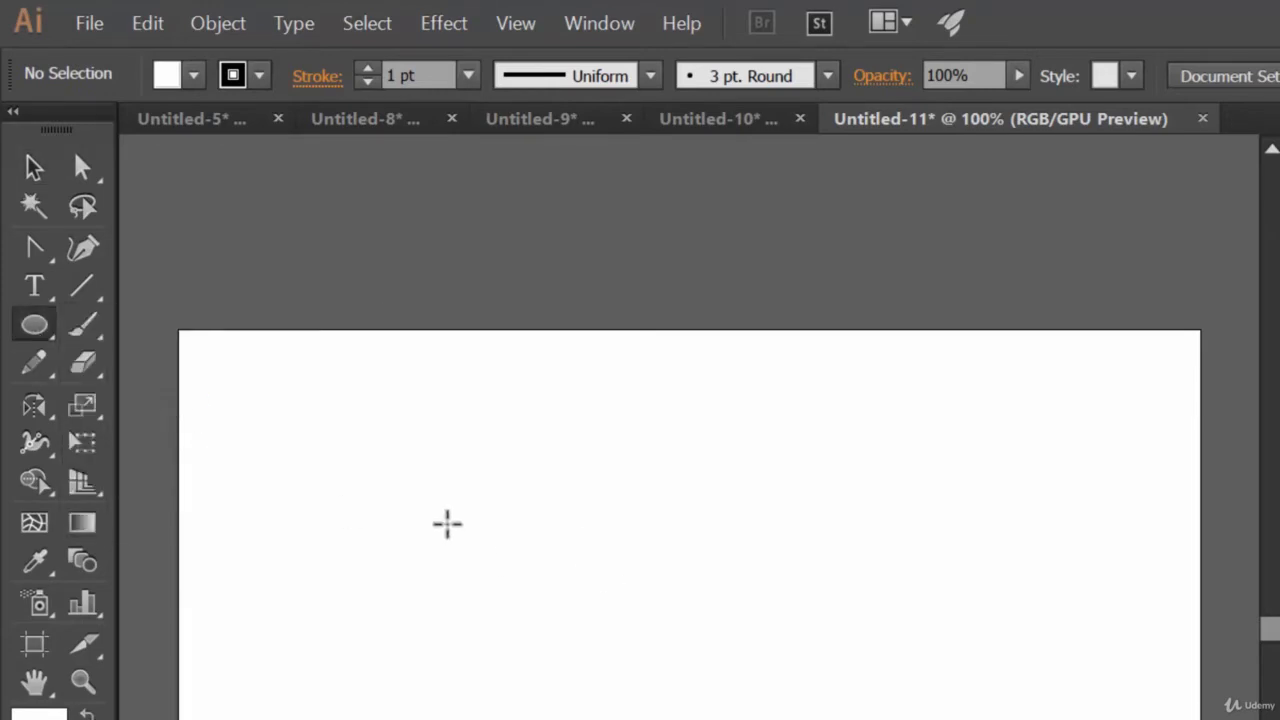
pyautogui.moveTo(418, 460); pyautogui.dragTo(529, 606)
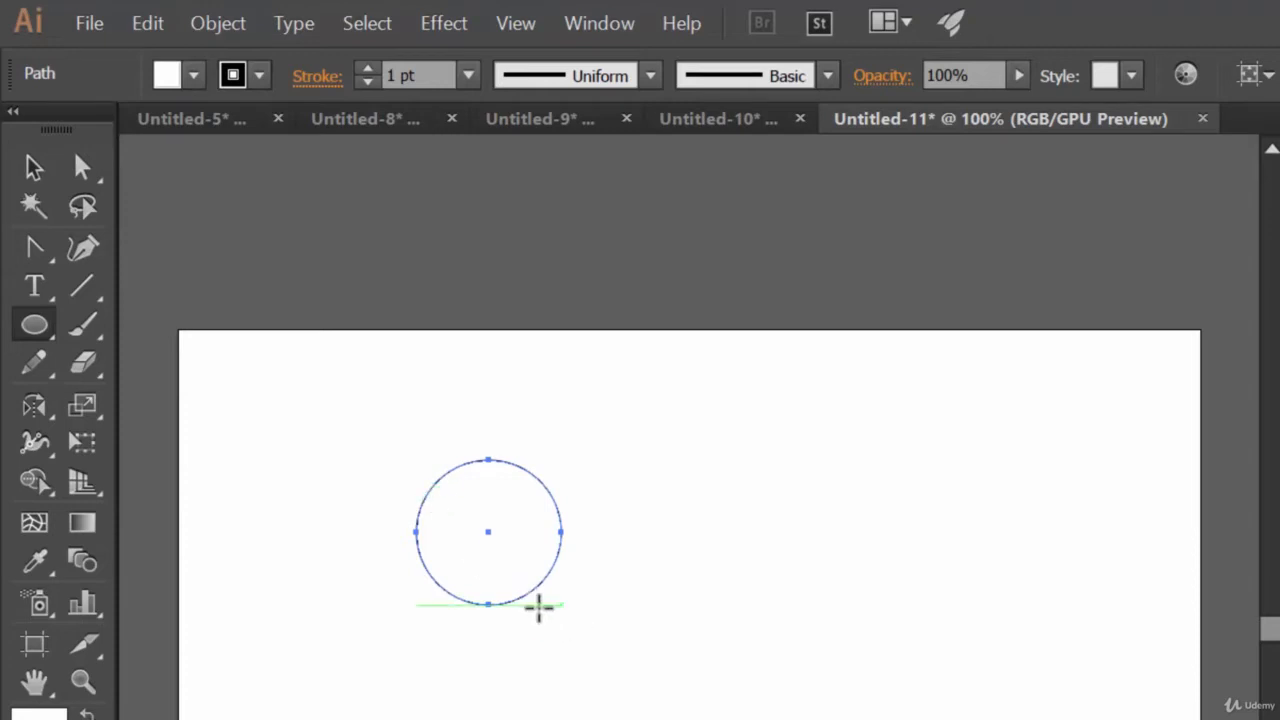
# Step: Start the Pucker & Bloat effect on the circle with live preview on, keeping its dialog clear of the circle
pyautogui.click(445, 23)
pyautogui.moveTo(591, 264)
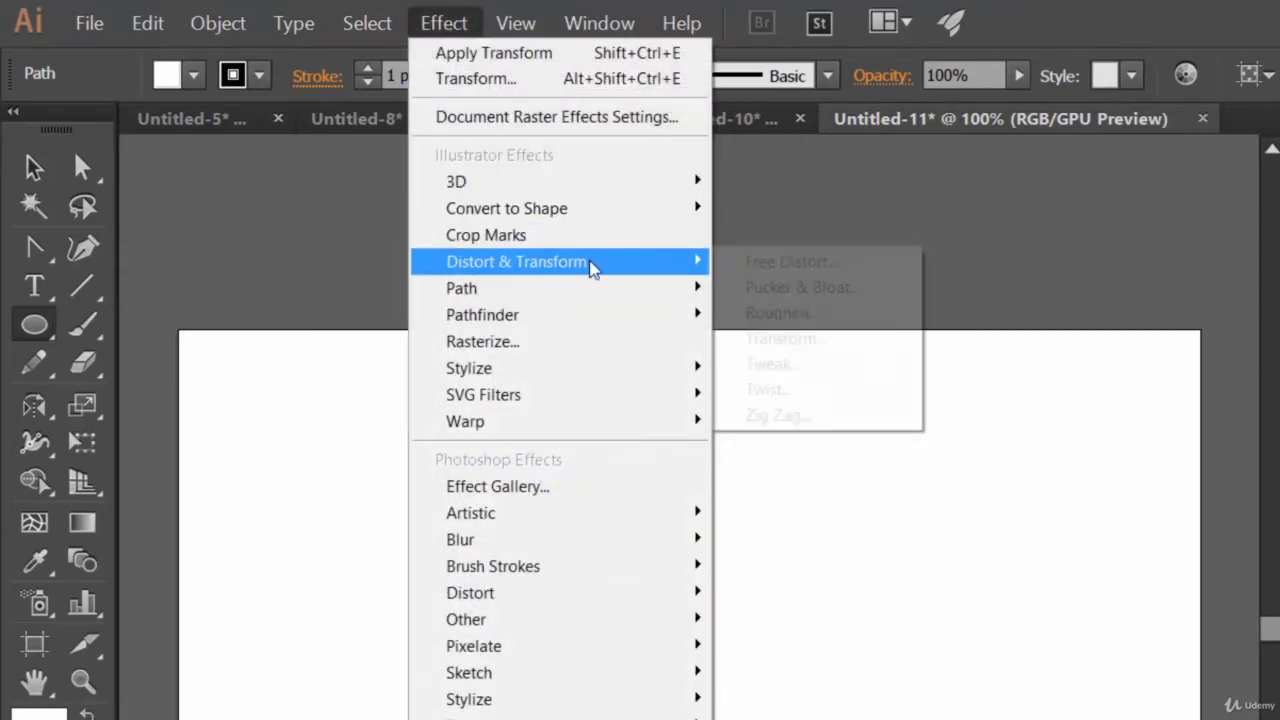
pyautogui.click(822, 286)
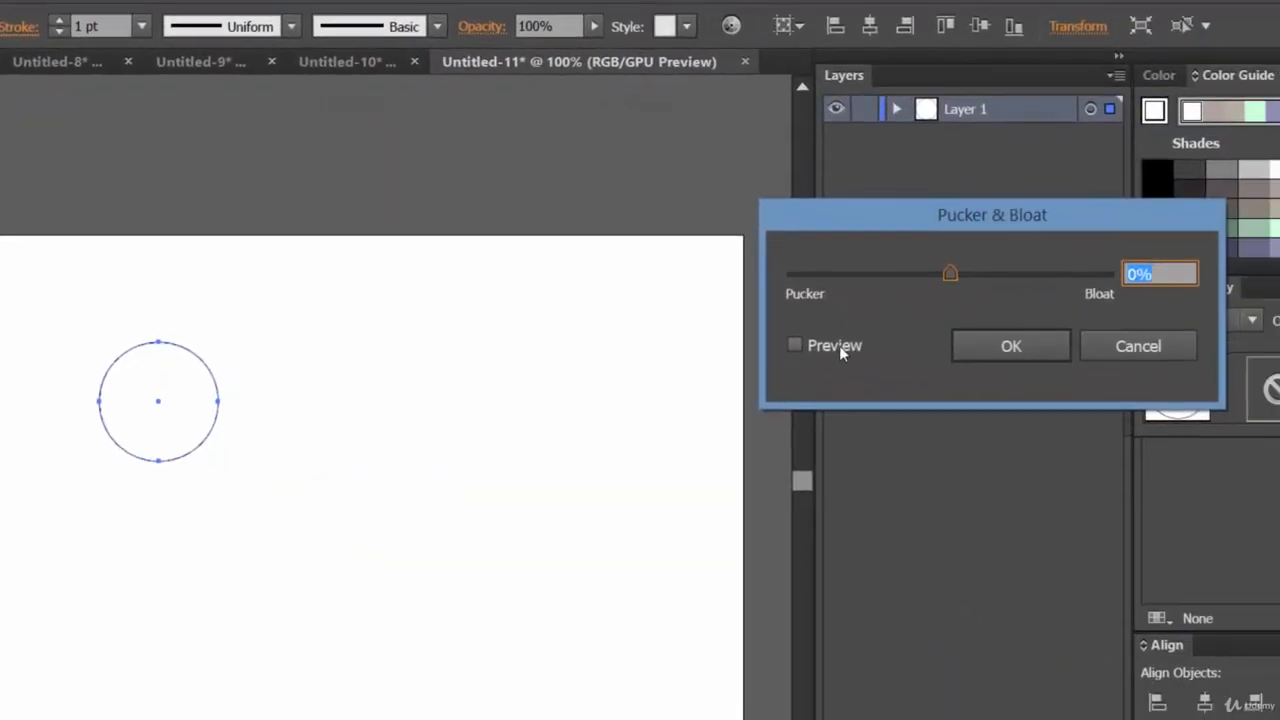
pyautogui.click(836, 345)
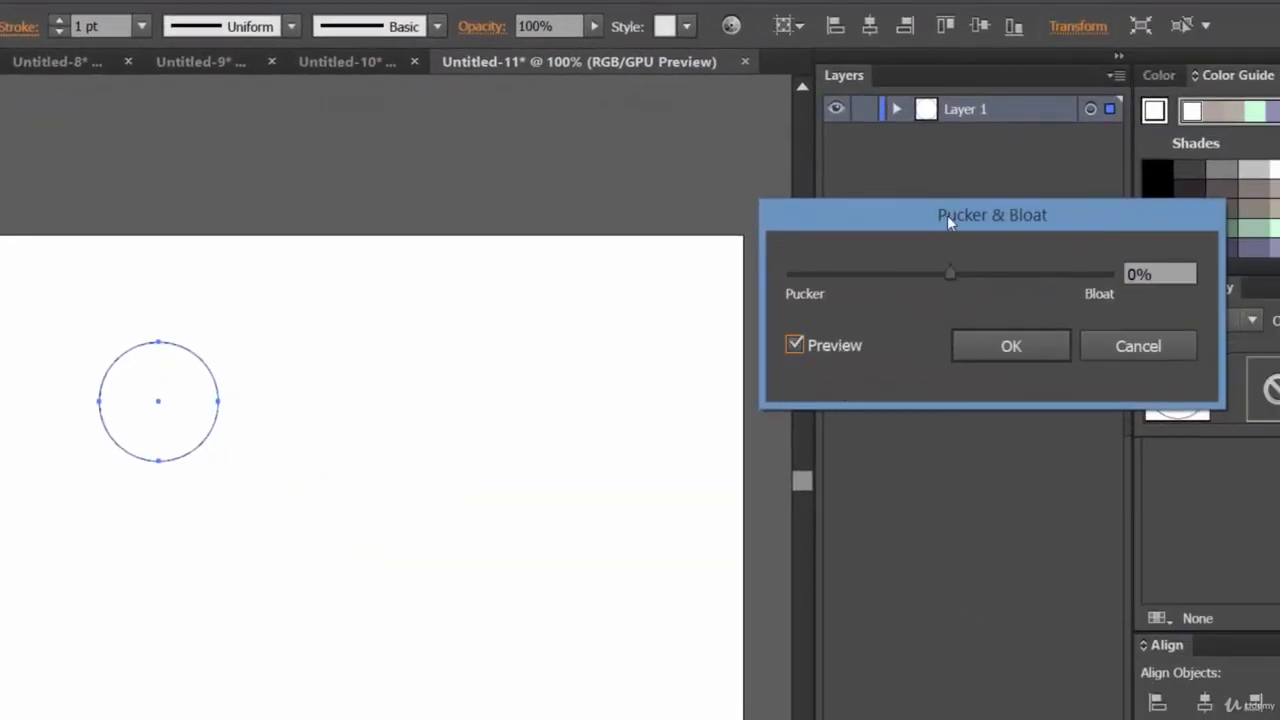
pyautogui.moveTo(947, 215); pyautogui.dragTo(484, 193)
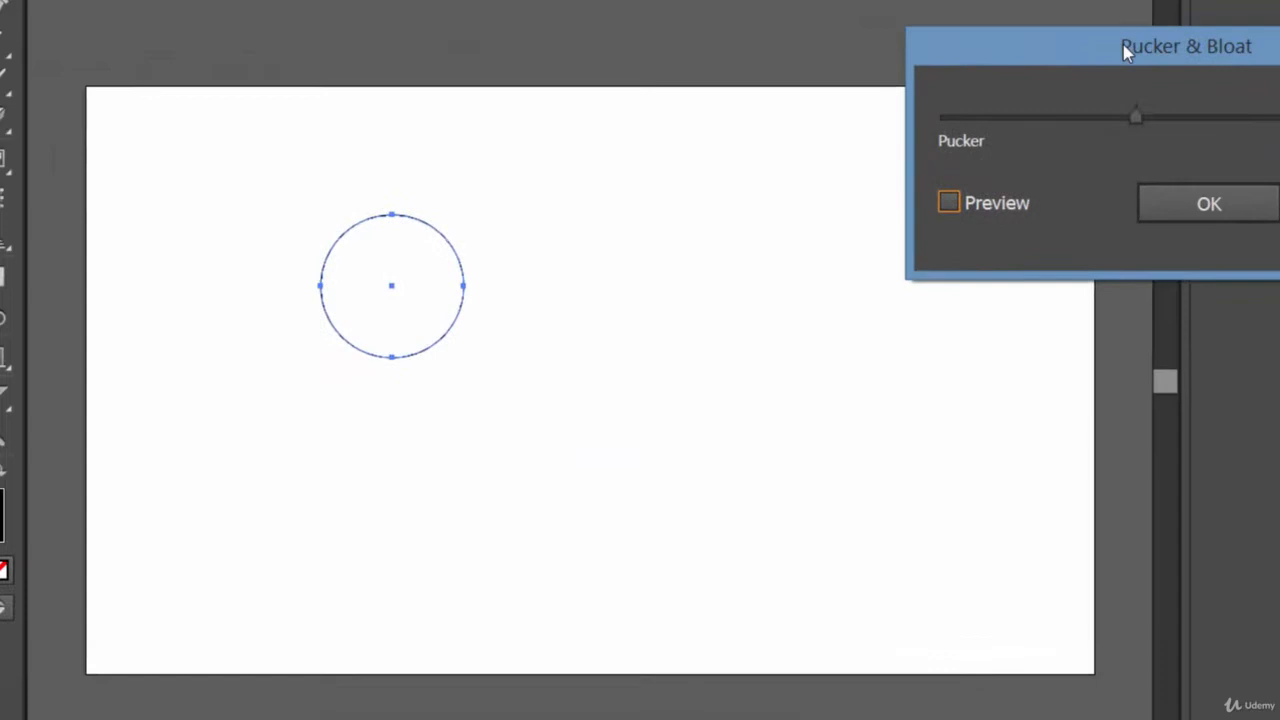
pyautogui.moveTo(1123, 46); pyautogui.dragTo(786, 29)
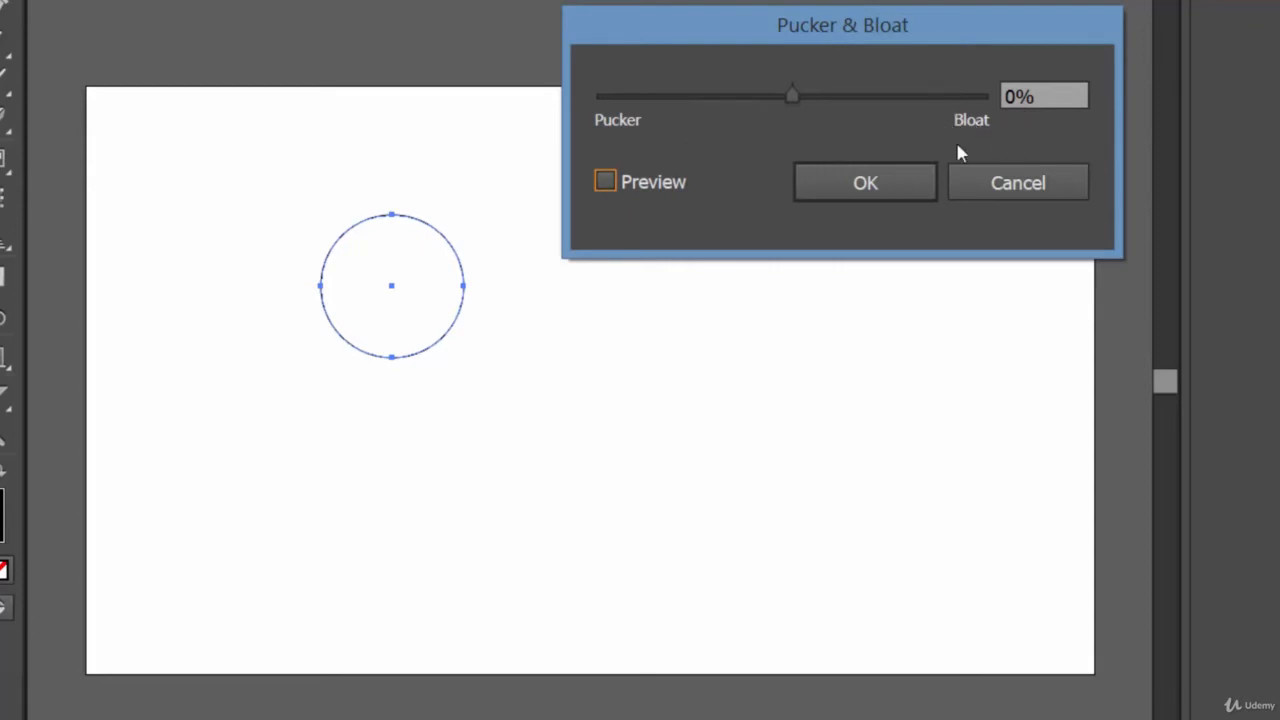
pyautogui.click(649, 185)
# Step: Try Pucker & Bloat amounts of 84%, -102% and -174% on the circle
pyautogui.moveTo(791, 92); pyautogui.dragTo(870, 101)
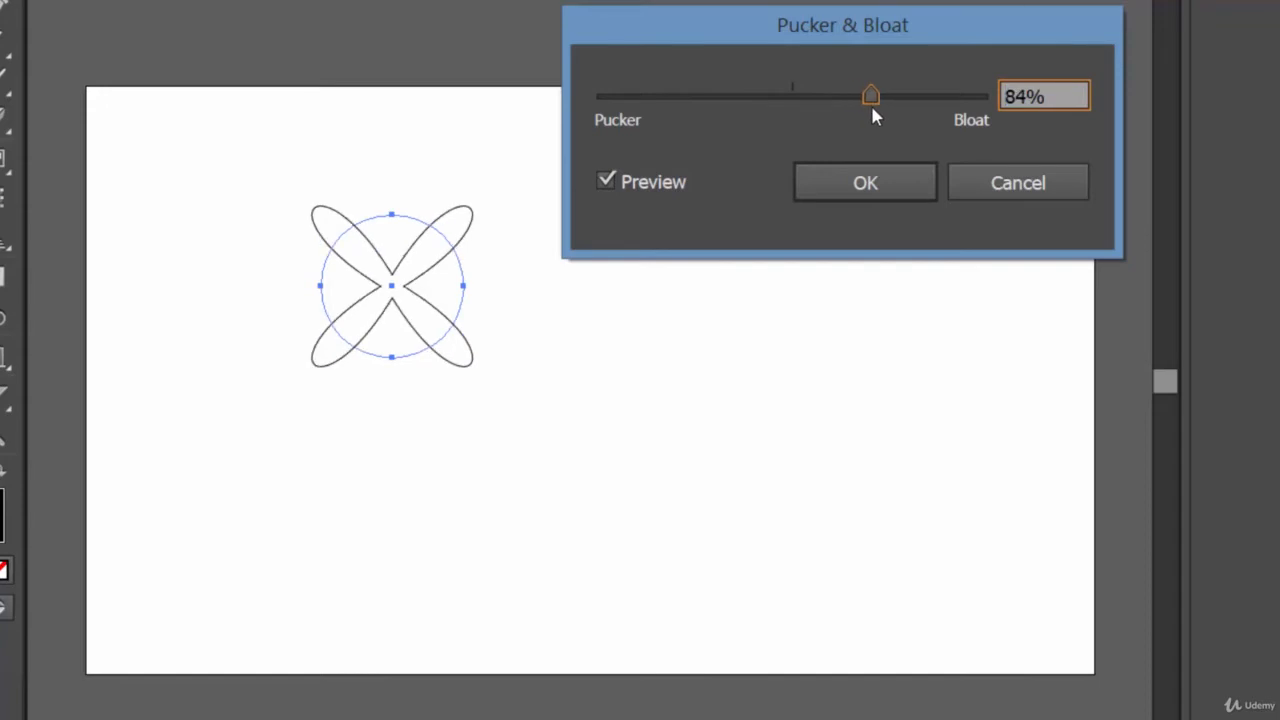
pyautogui.moveTo(873, 94); pyautogui.dragTo(695, 105)
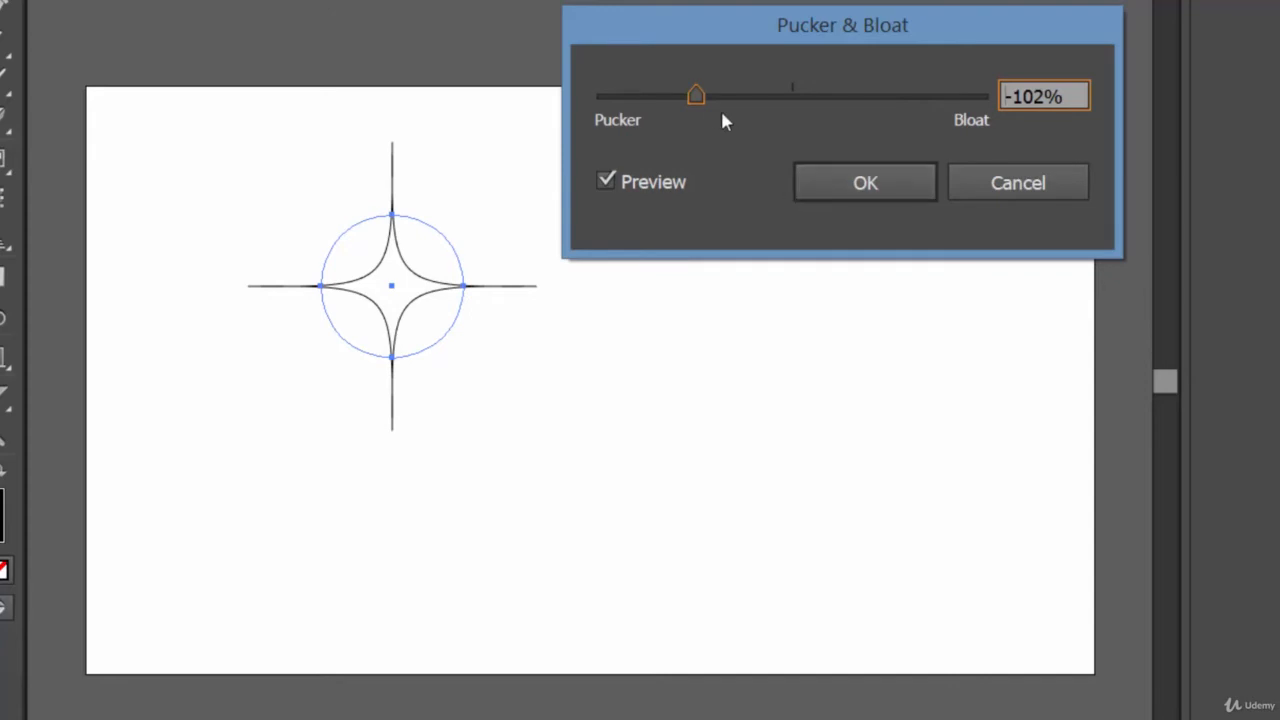
pyautogui.moveTo(700, 97); pyautogui.dragTo(639, 117)
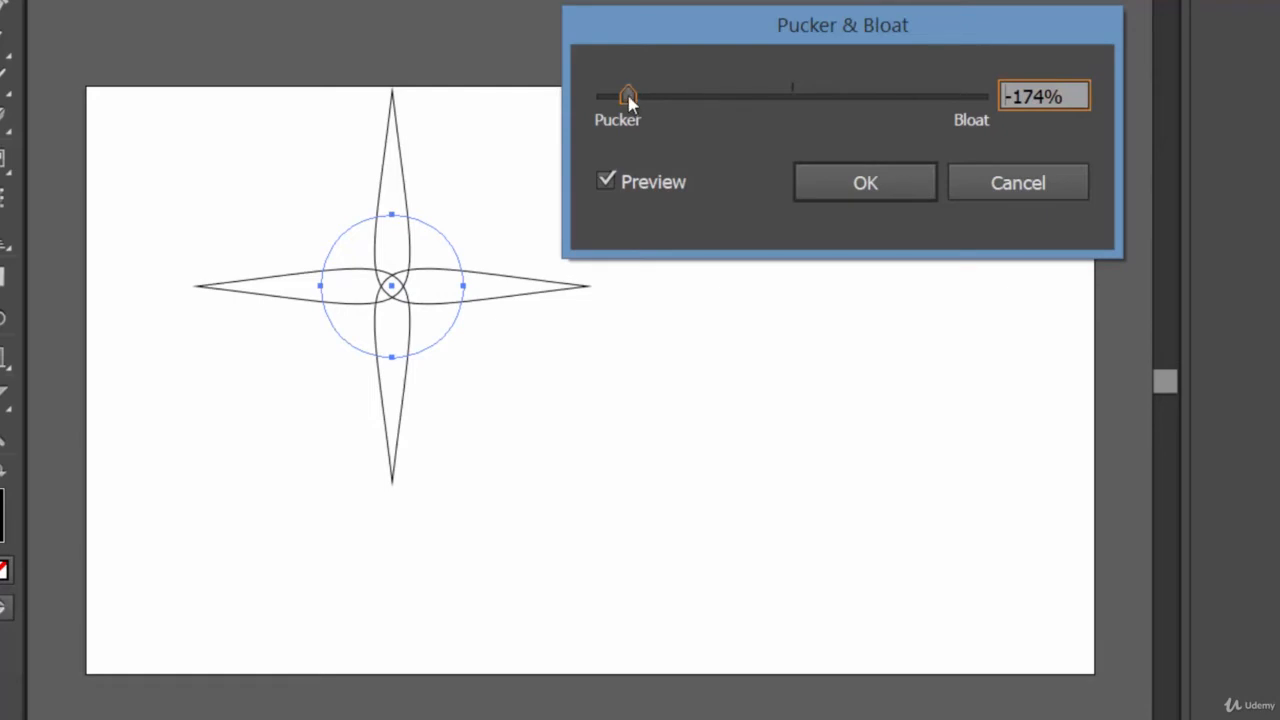
# Step: Set the Pucker & Bloat amount to 95% and apply the effect to the circle
pyautogui.moveTo(629, 101); pyautogui.dragTo(881, 101)
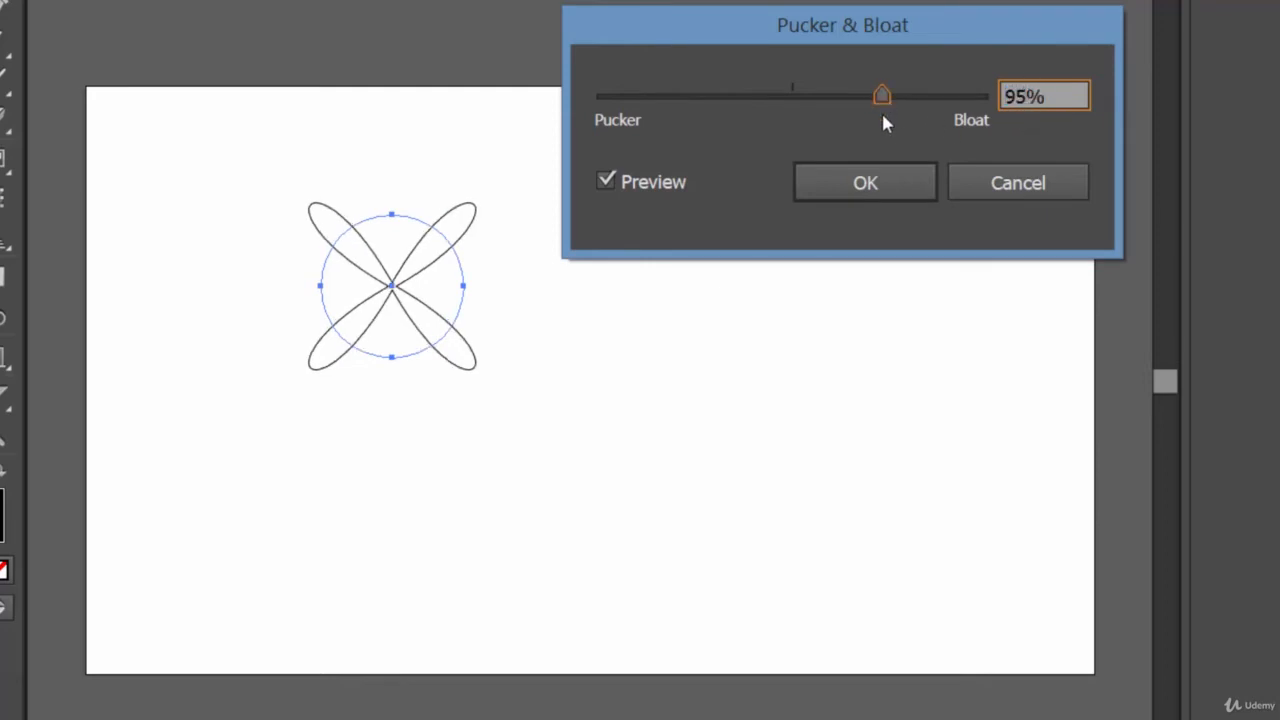
pyautogui.click(882, 186)
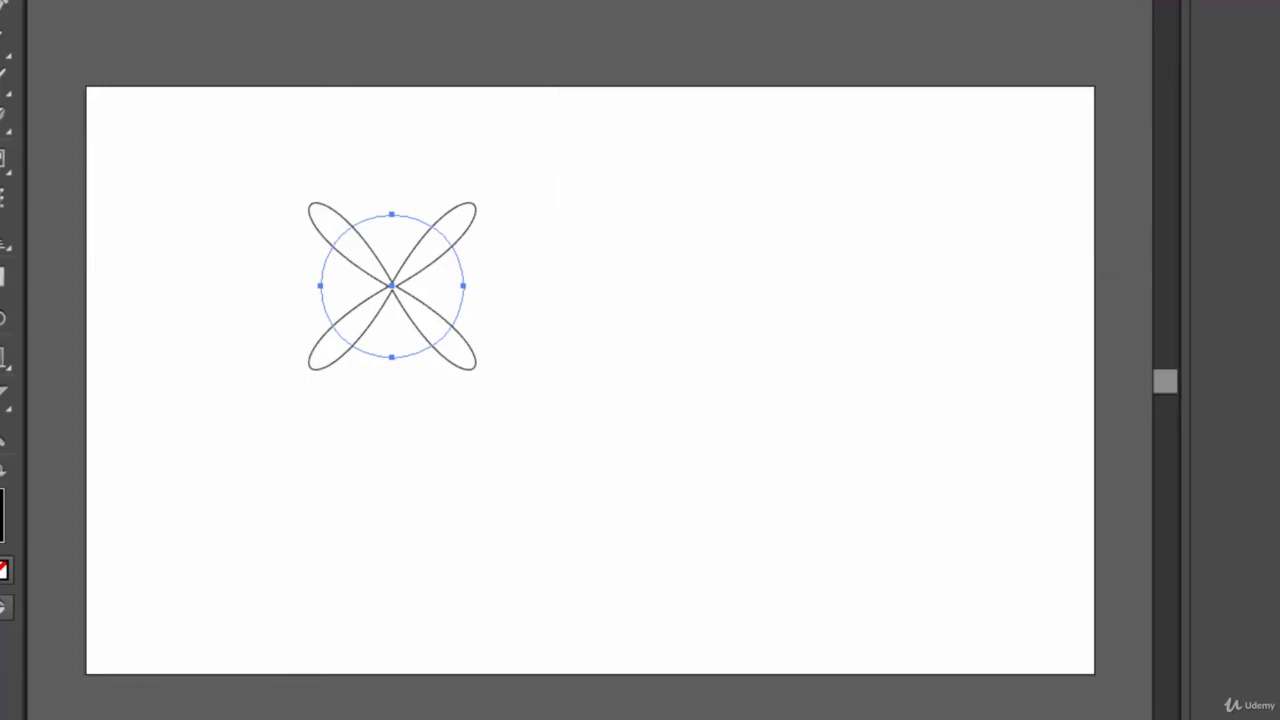
# Step: Move the four-petal shape slightly up and to the right, expand its appearance and deselect it
pyautogui.press('v')
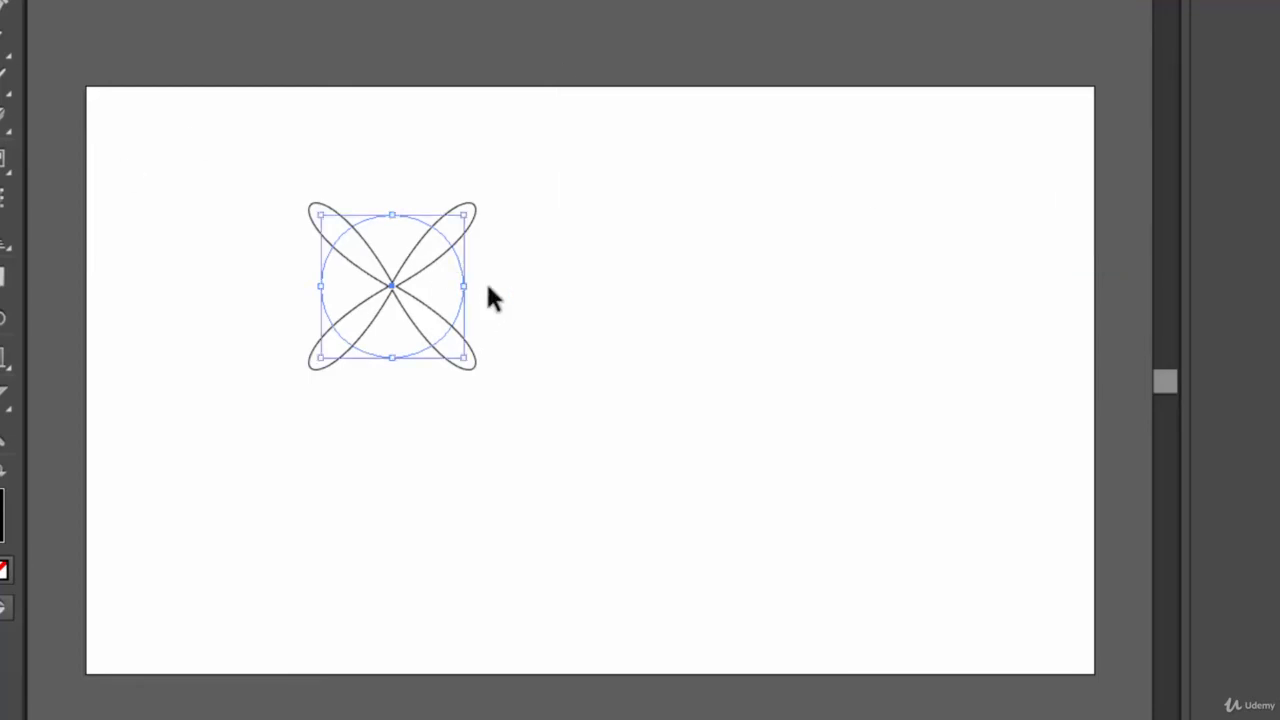
pyautogui.moveTo(456, 232); pyautogui.dragTo(481, 222)
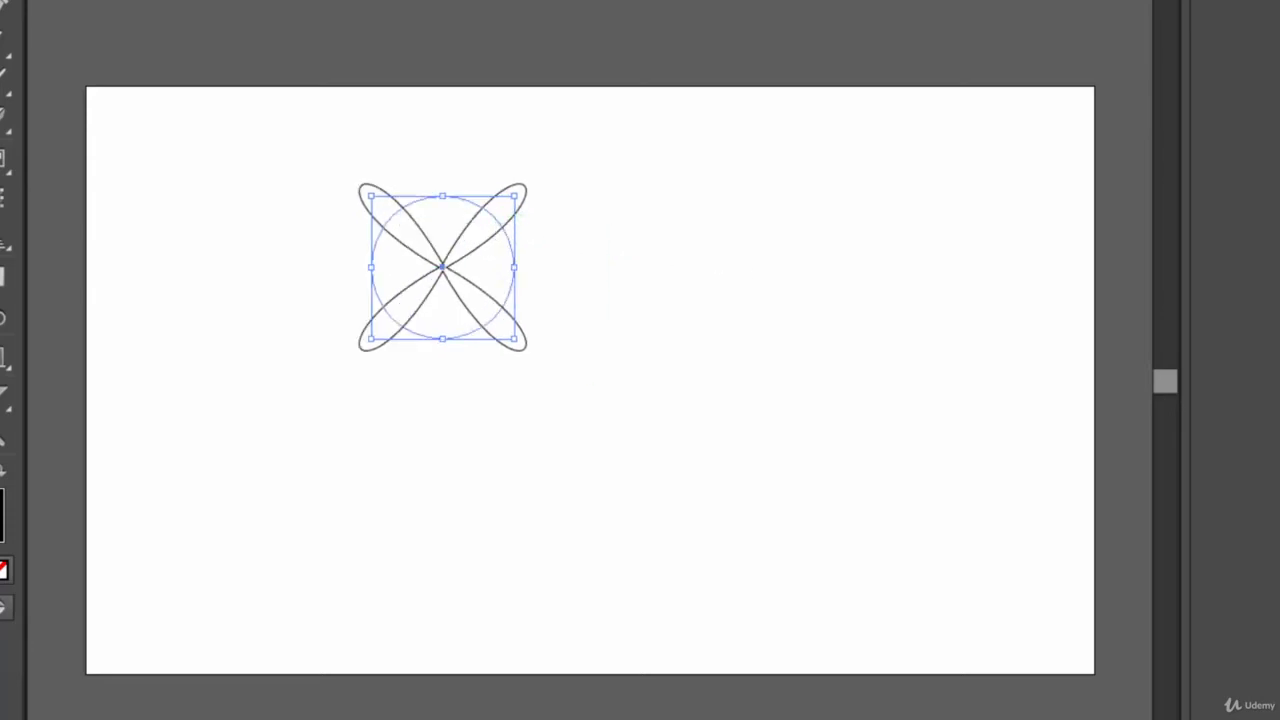
pyautogui.click(183, 14)
pyautogui.click(220, 61)
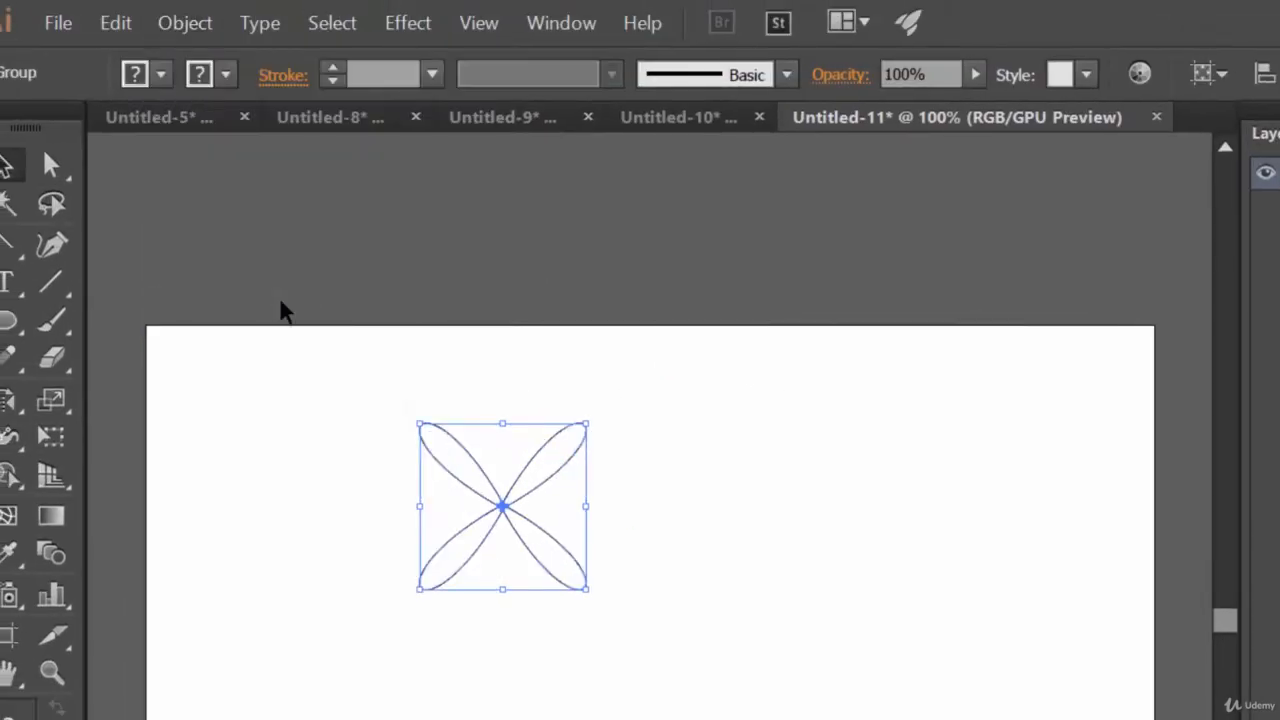
pyautogui.click(800, 553)
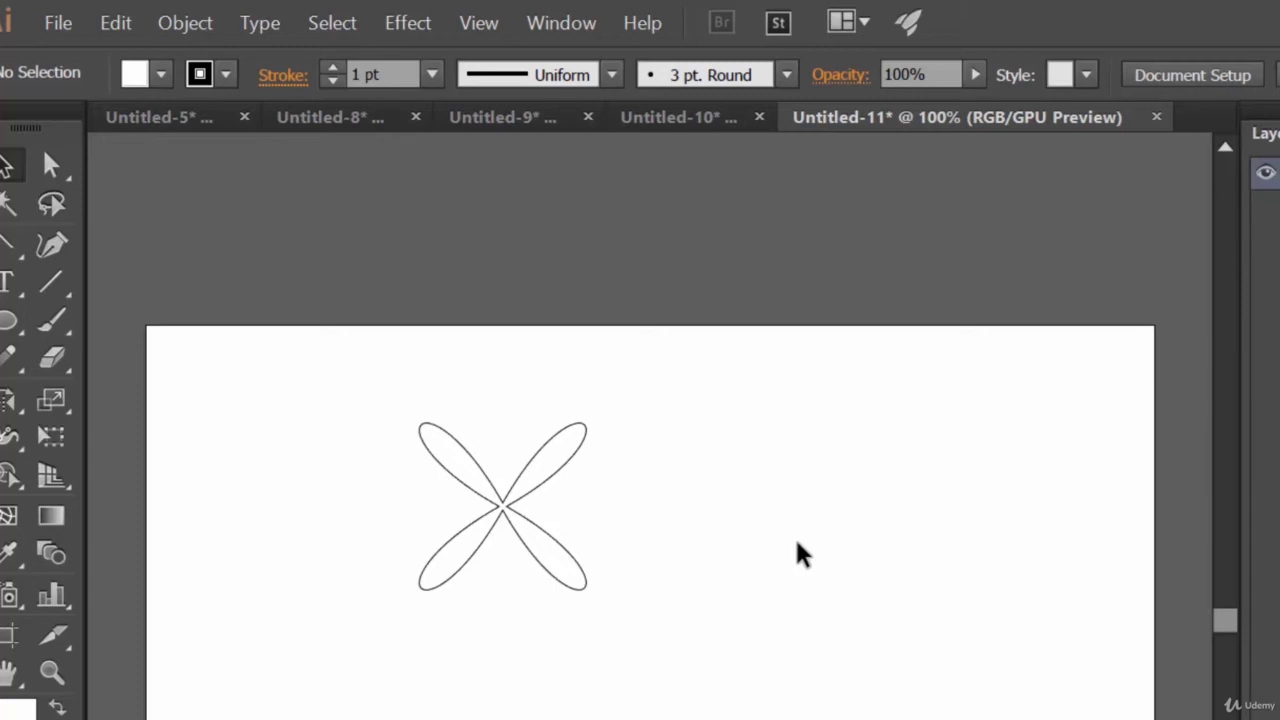
pyautogui.click(195, 22)
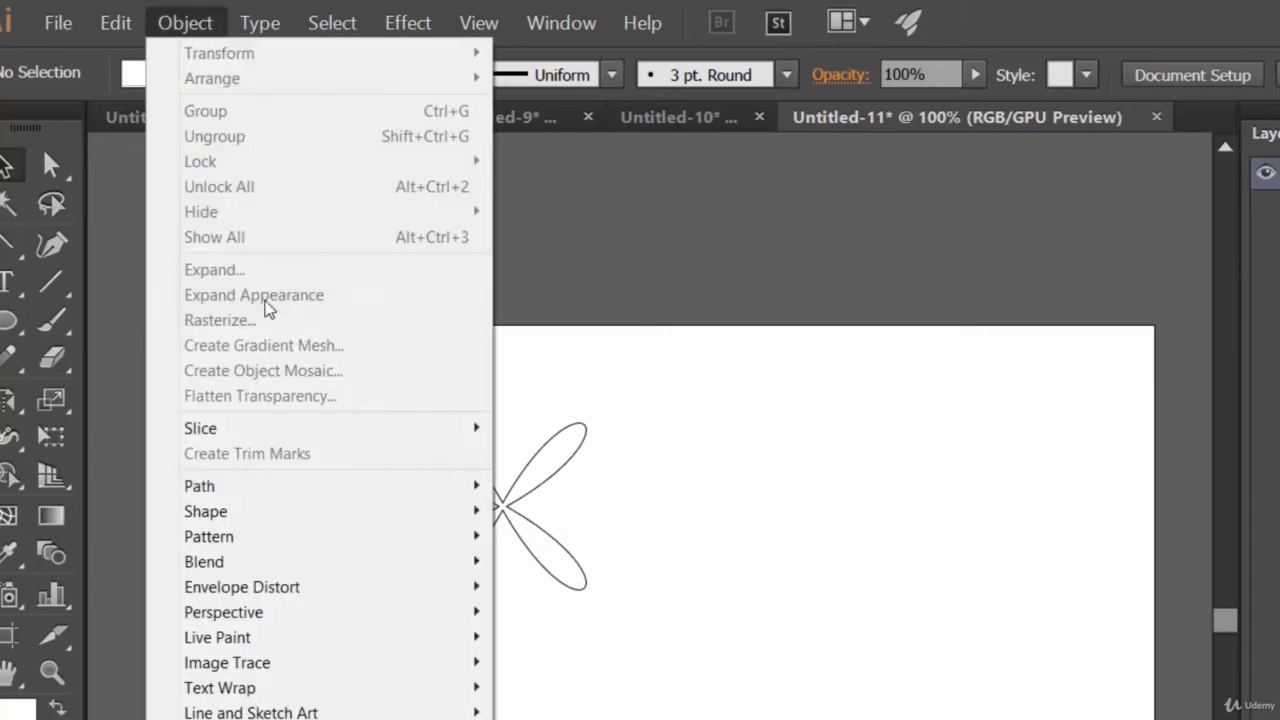
pyautogui.click(827, 501)
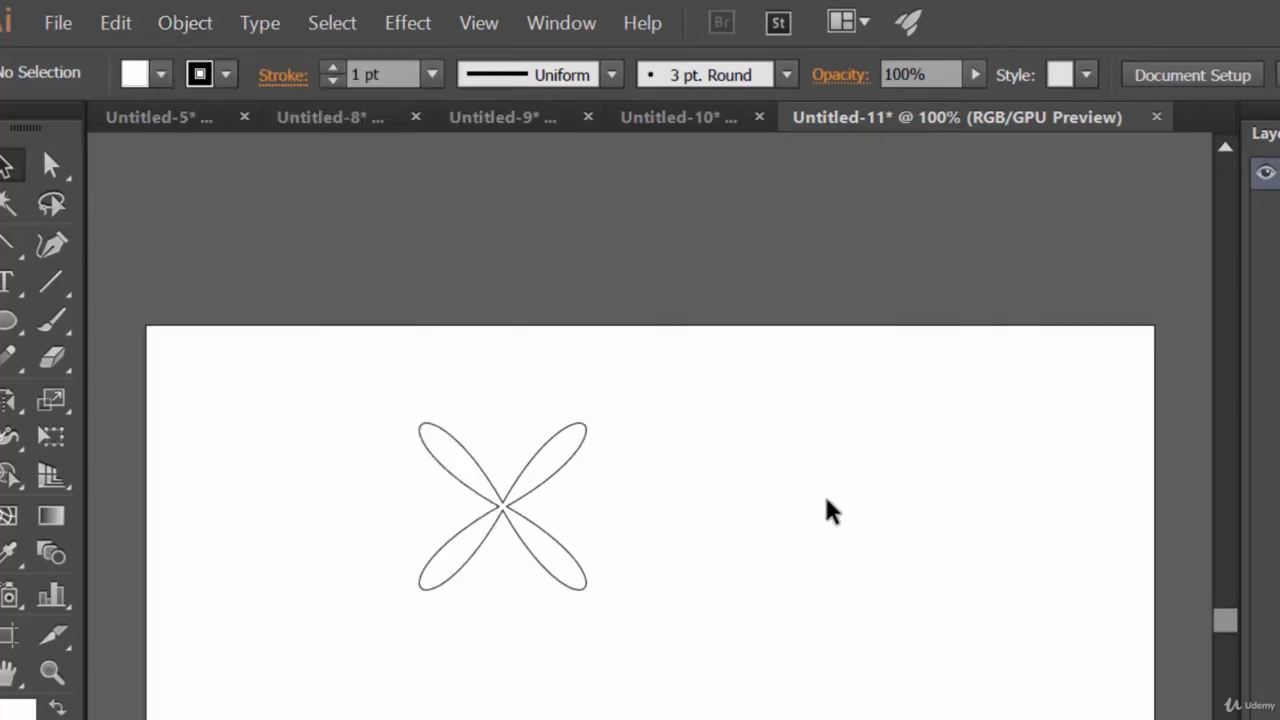
# Step: Start the Distort & Transform Transform effect on the expanded four-petal shape, with live preview on
pyautogui.click(549, 477)
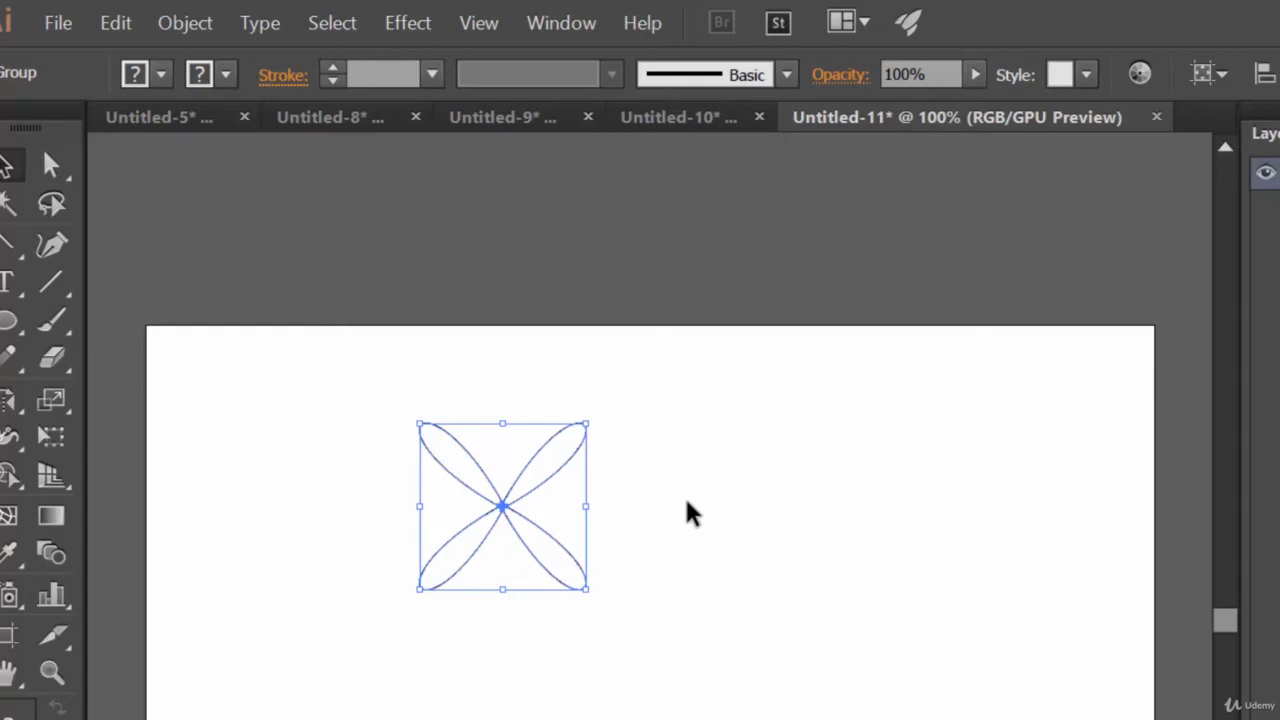
pyautogui.click(411, 32)
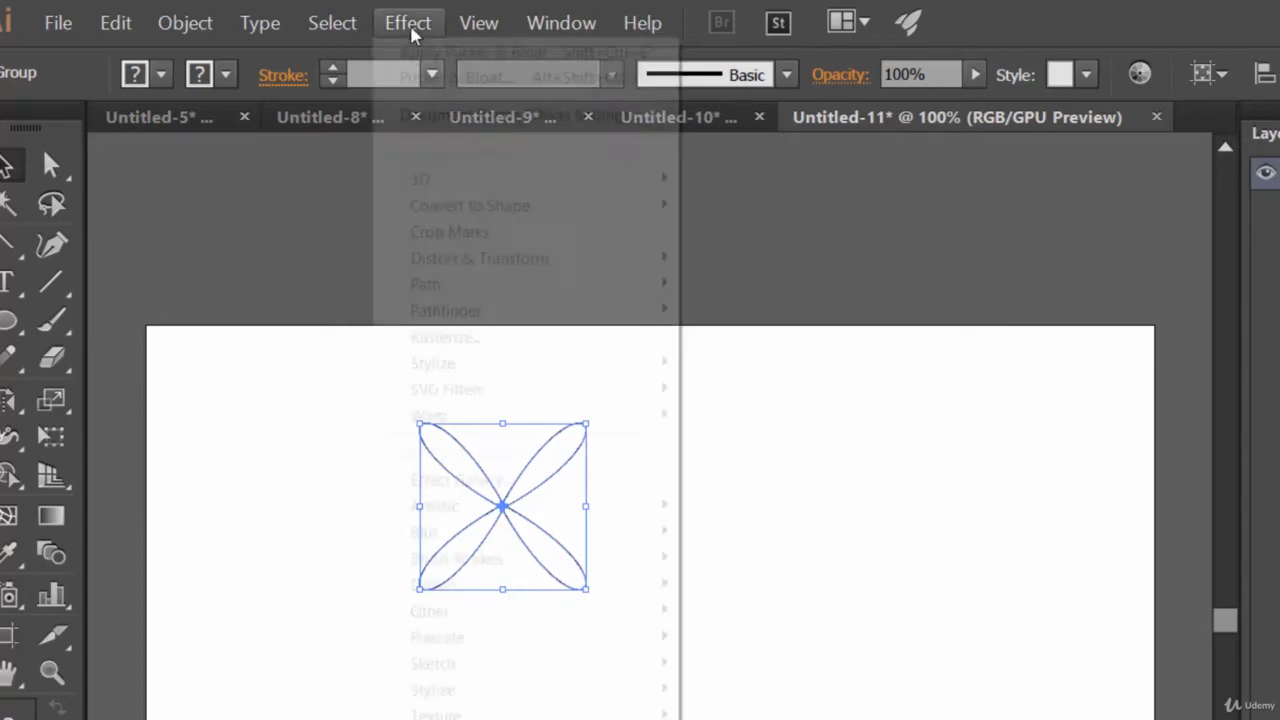
pyautogui.moveTo(580, 266)
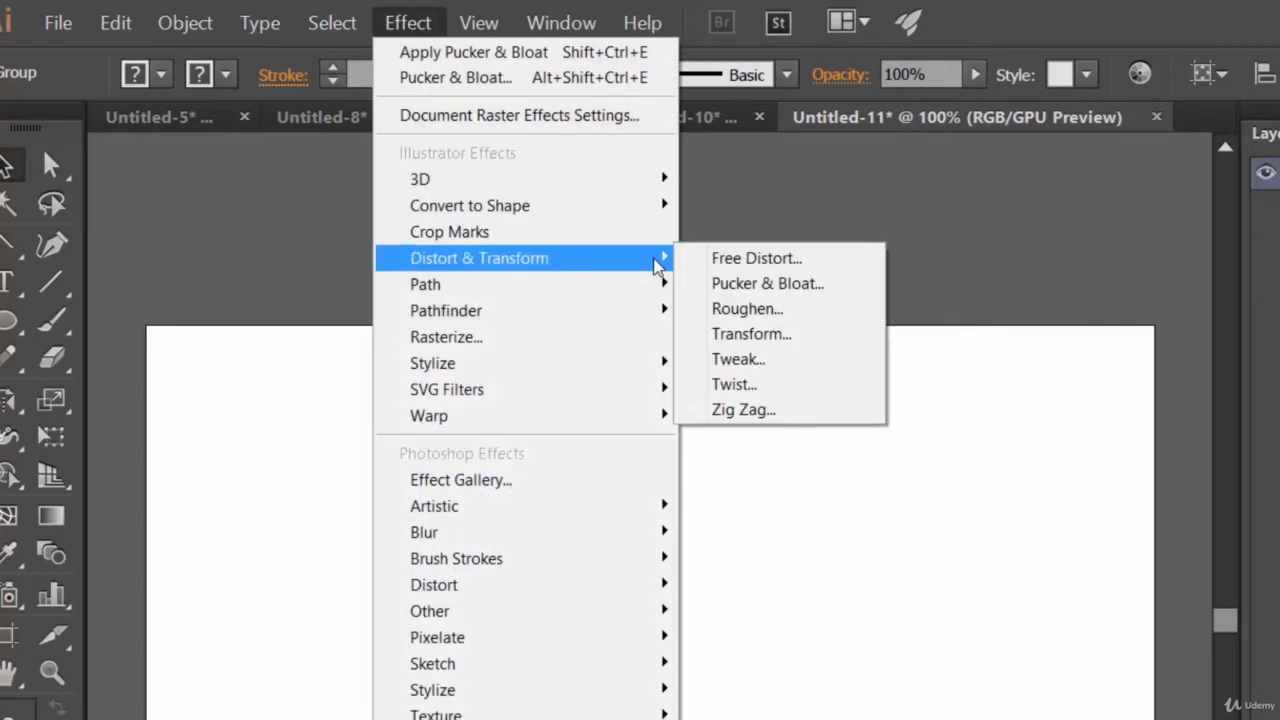
pyautogui.click(785, 335)
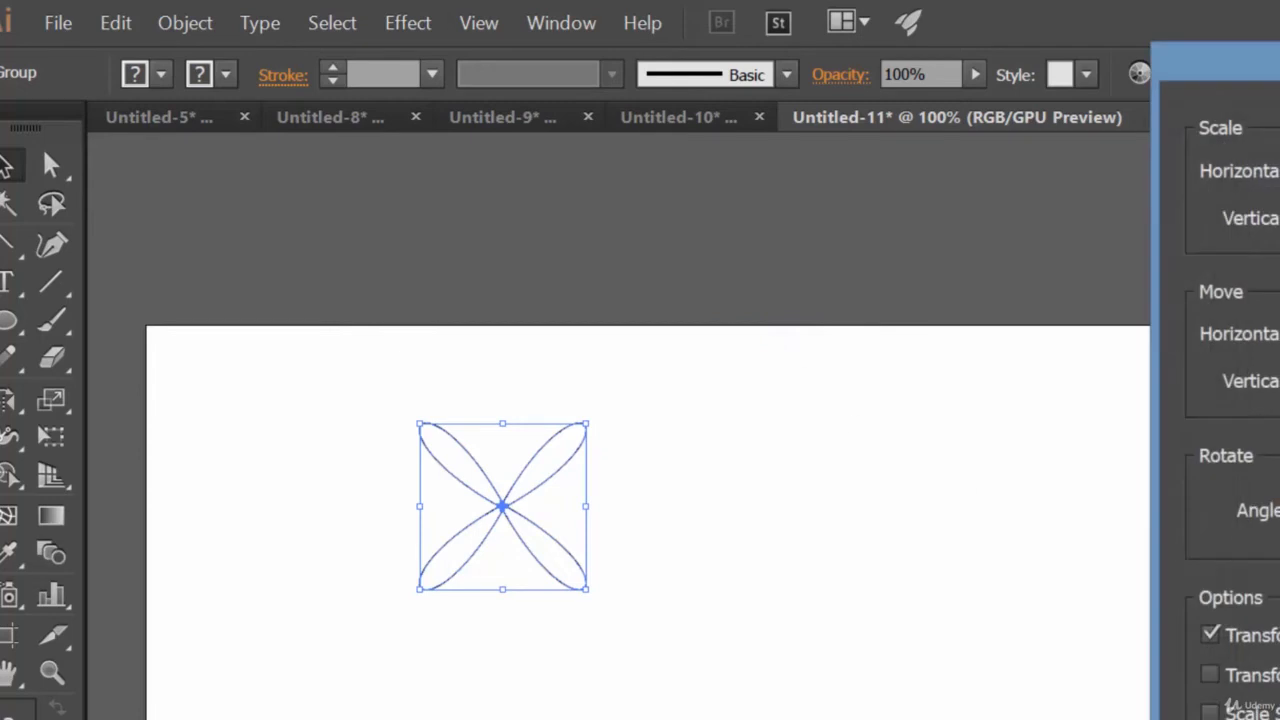
pyautogui.moveTo(1277, 64); pyautogui.dragTo(1068, 97)
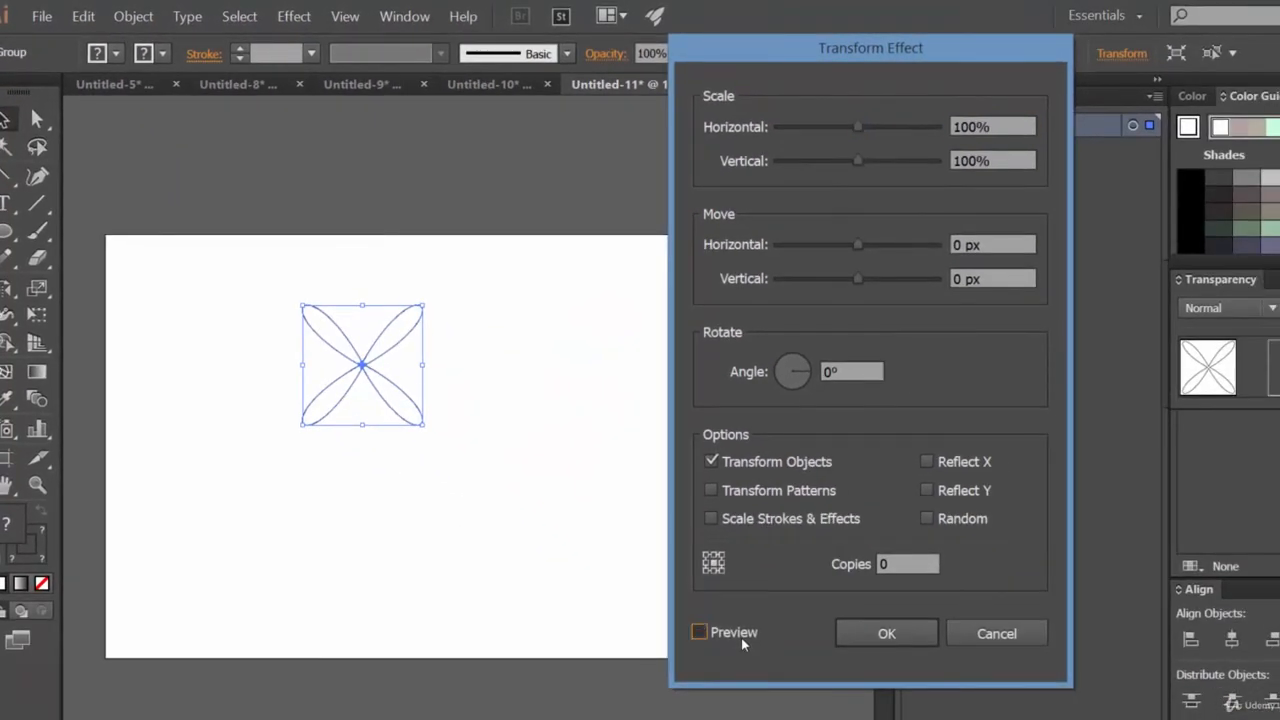
pyautogui.click(742, 643)
# Step: Set the number of copies in the Transform effect to 5
pyautogui.click(916, 562)
pyautogui.press('Up')
pyautogui.press('Up')
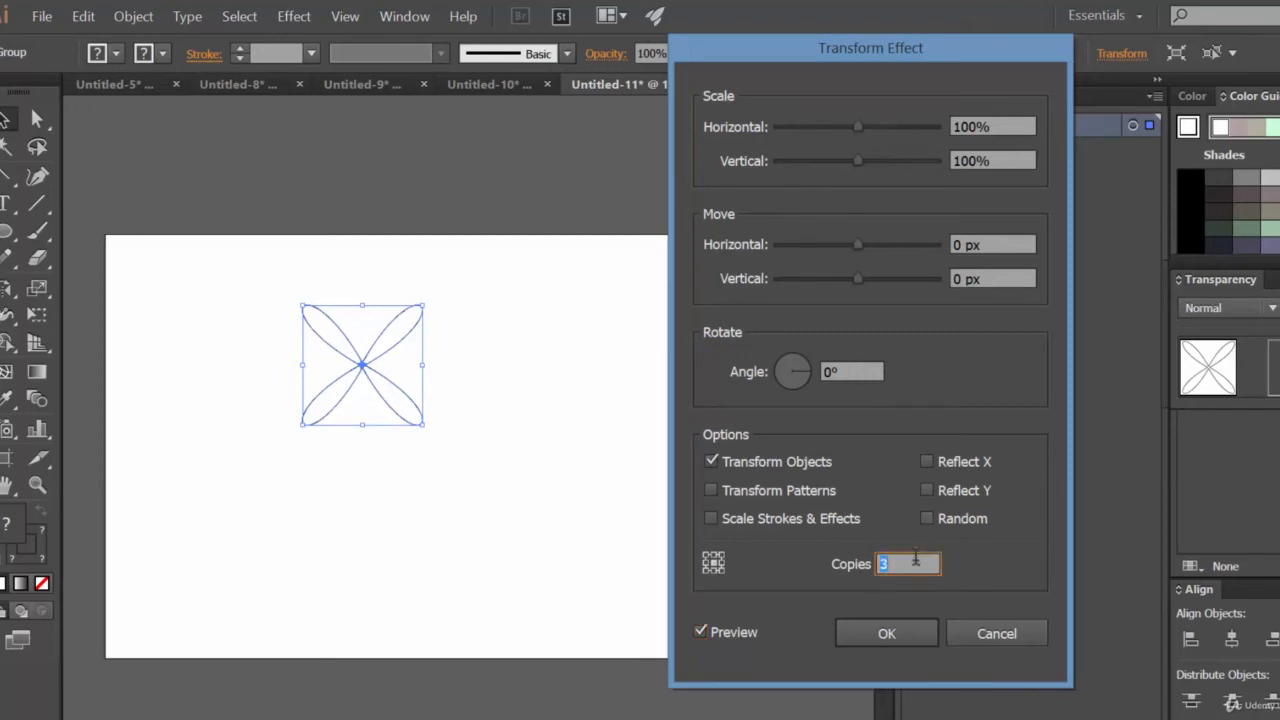
pyautogui.press('Up')
pyautogui.press('Up')
# Step: Set the Transform effect's rotation angle to 15° and apply it to the petal shape
pyautogui.click(854, 371)
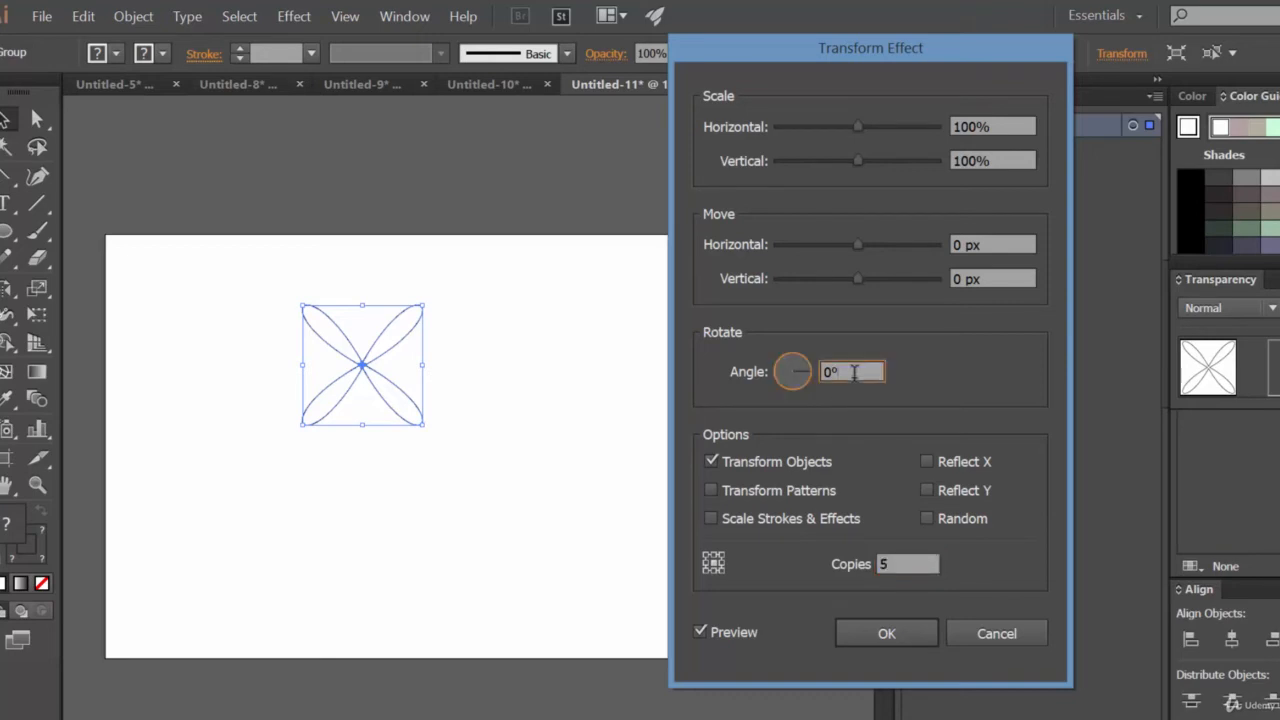
pyautogui.press('Up')
pyautogui.press('Up')
pyautogui.press('Up')
pyautogui.press('Up')
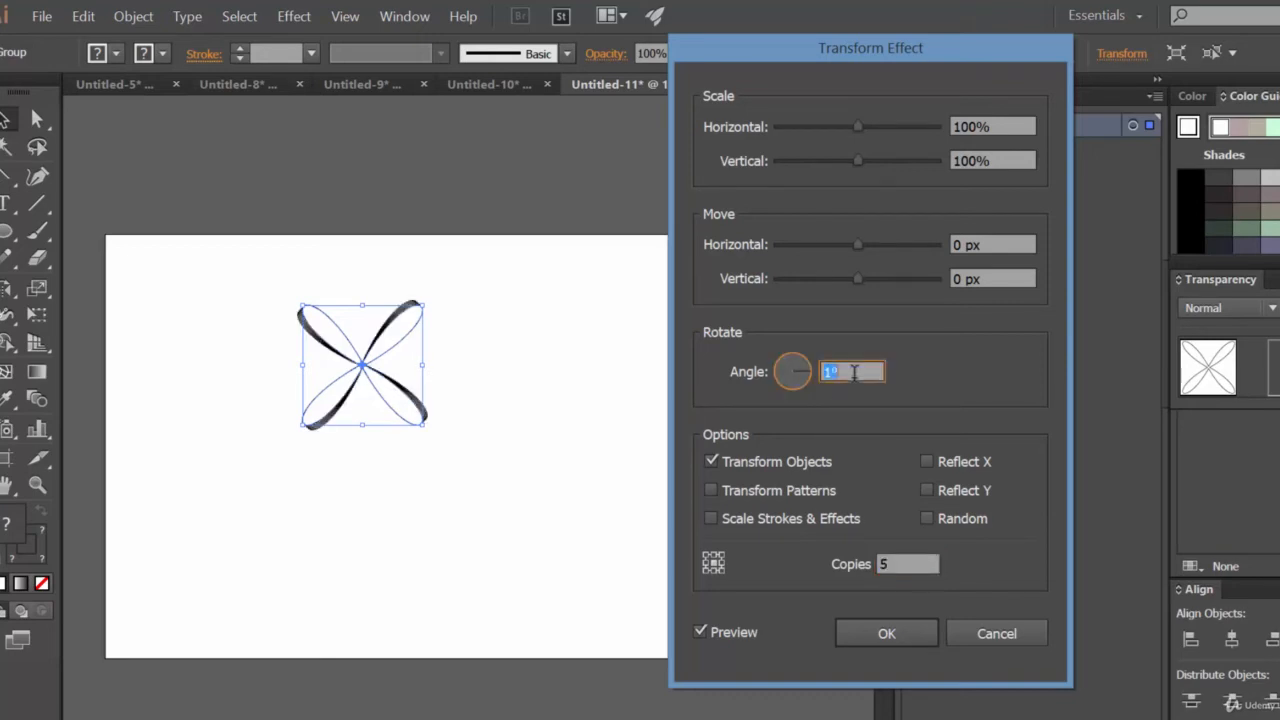
pyautogui.press('Up')
pyautogui.press('Up')
pyautogui.press('Up')
pyautogui.press('Up')
pyautogui.press('Up')
pyautogui.press('Up')
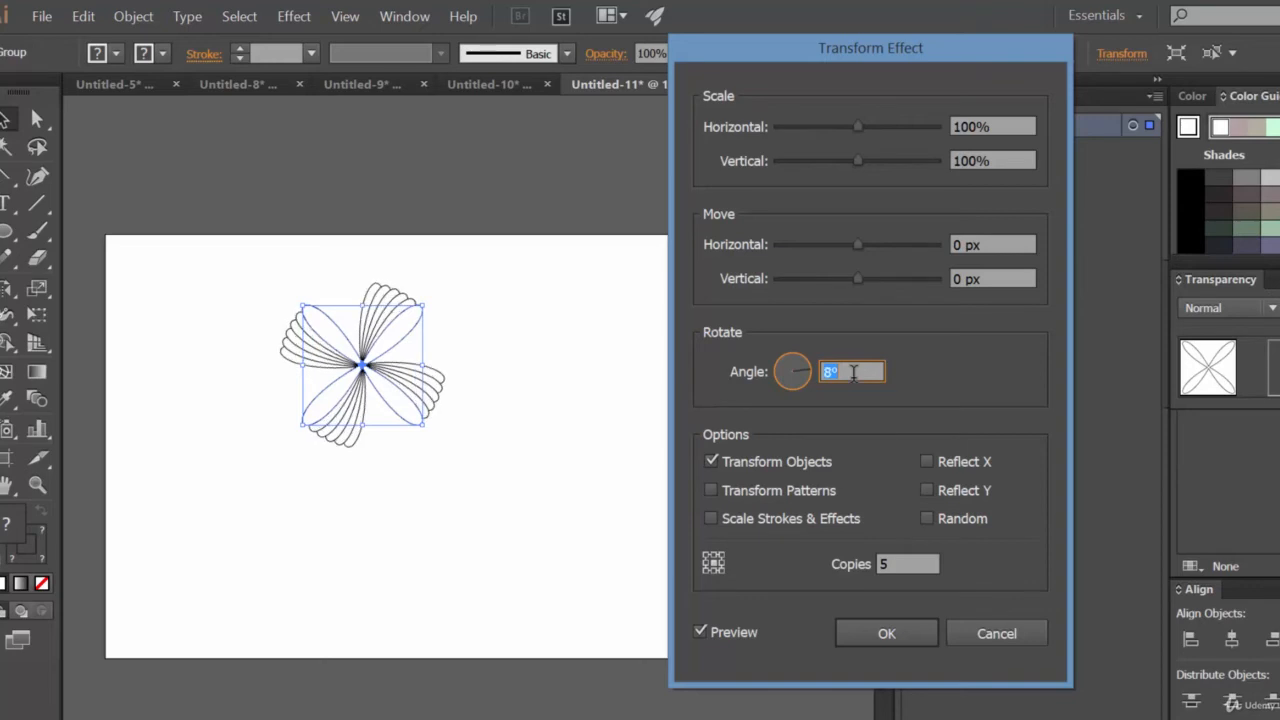
pyautogui.press('Up')
pyautogui.press('Up')
pyautogui.press('Up')
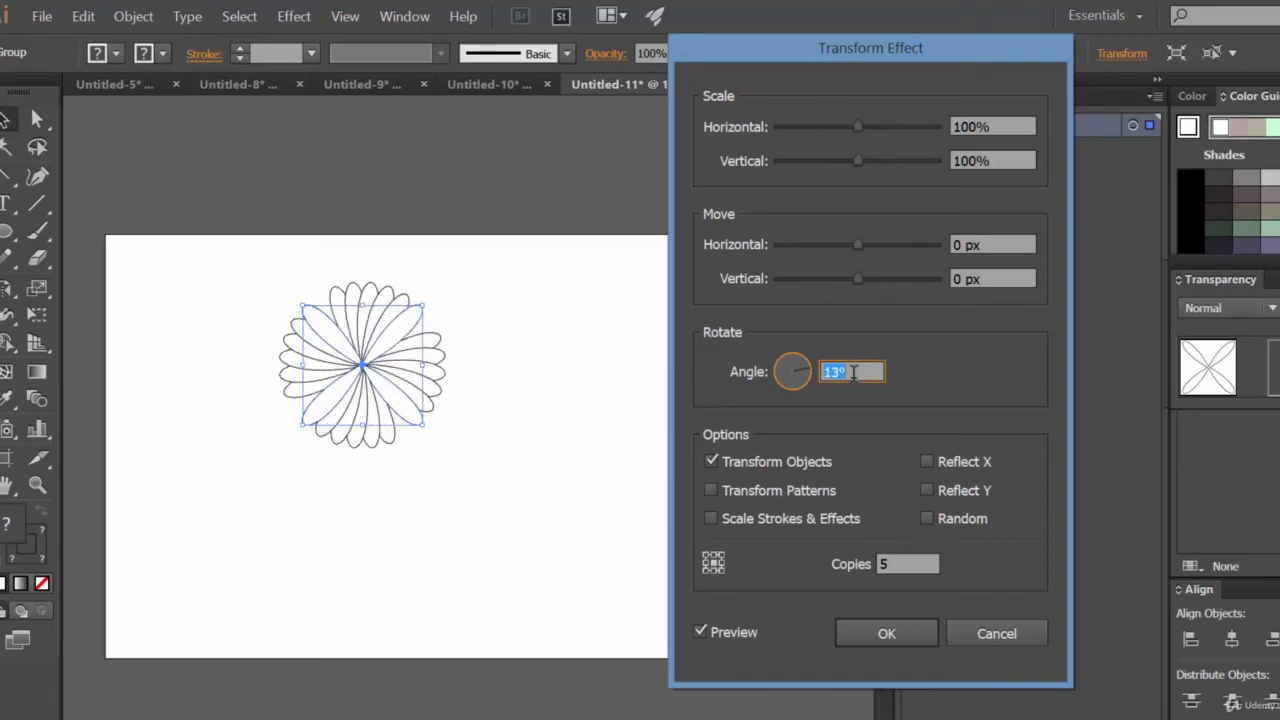
pyautogui.press('Up')
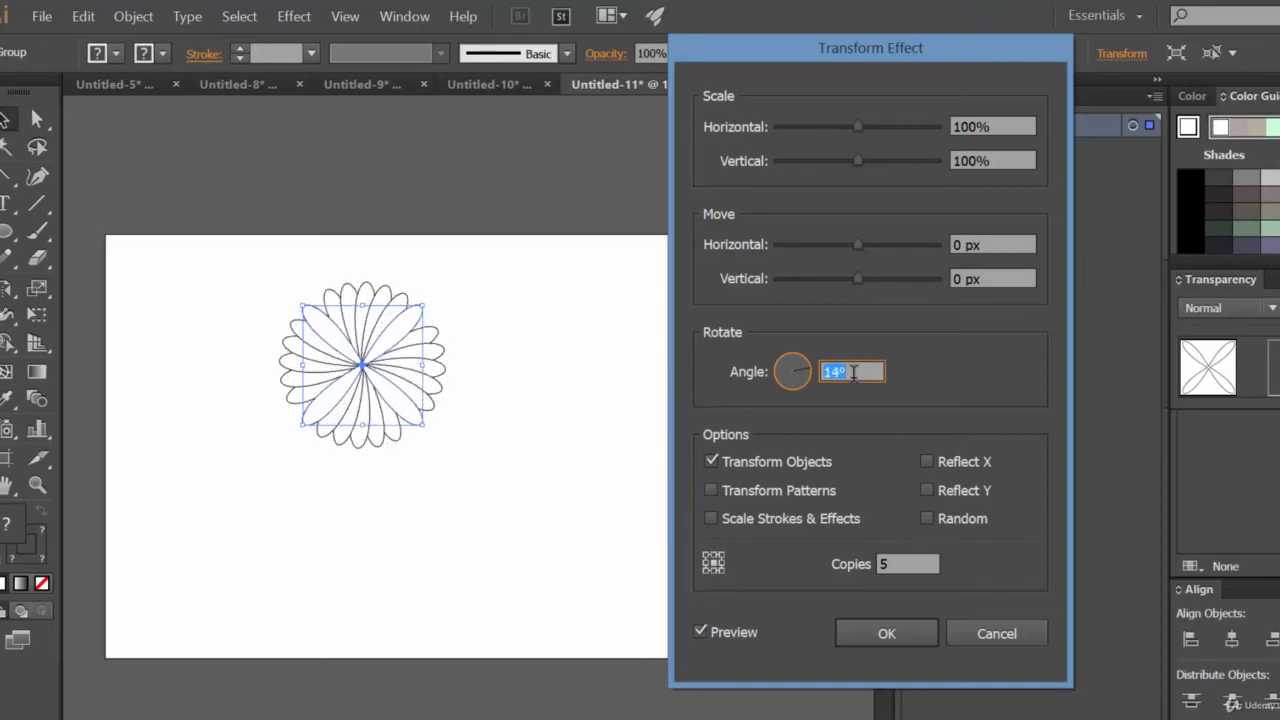
pyautogui.press('Up')
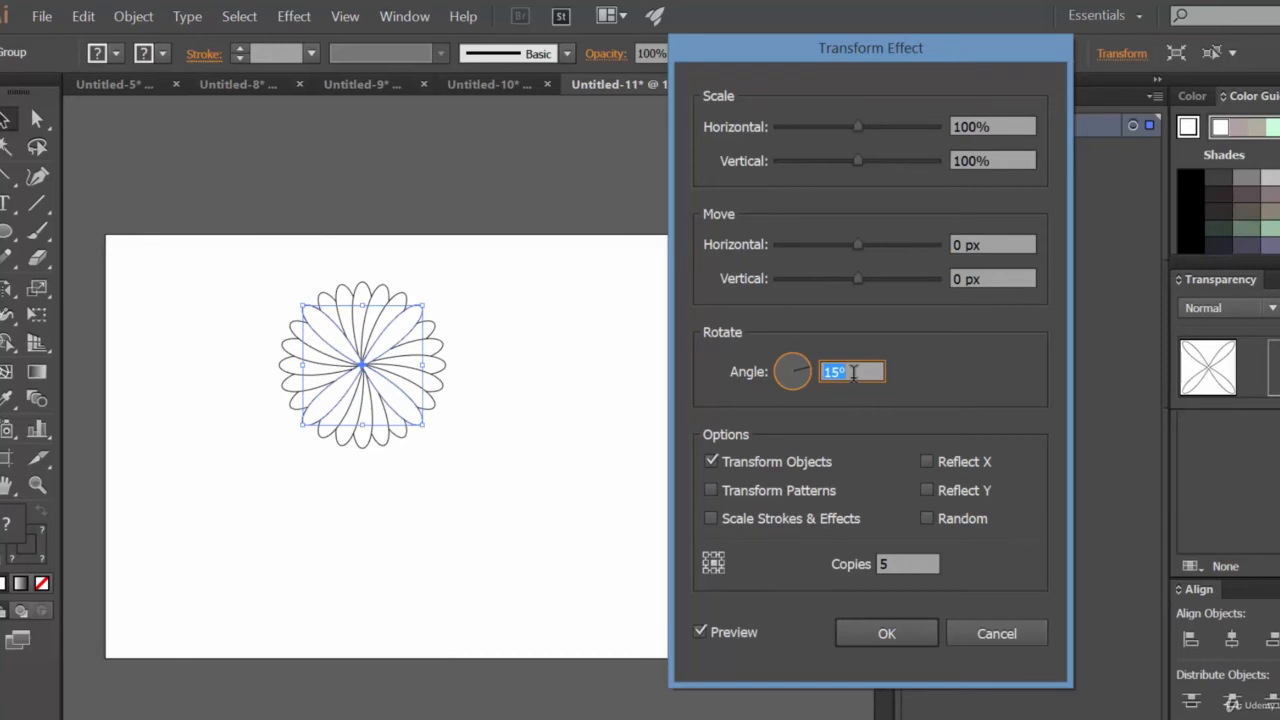
pyautogui.click(886, 634)
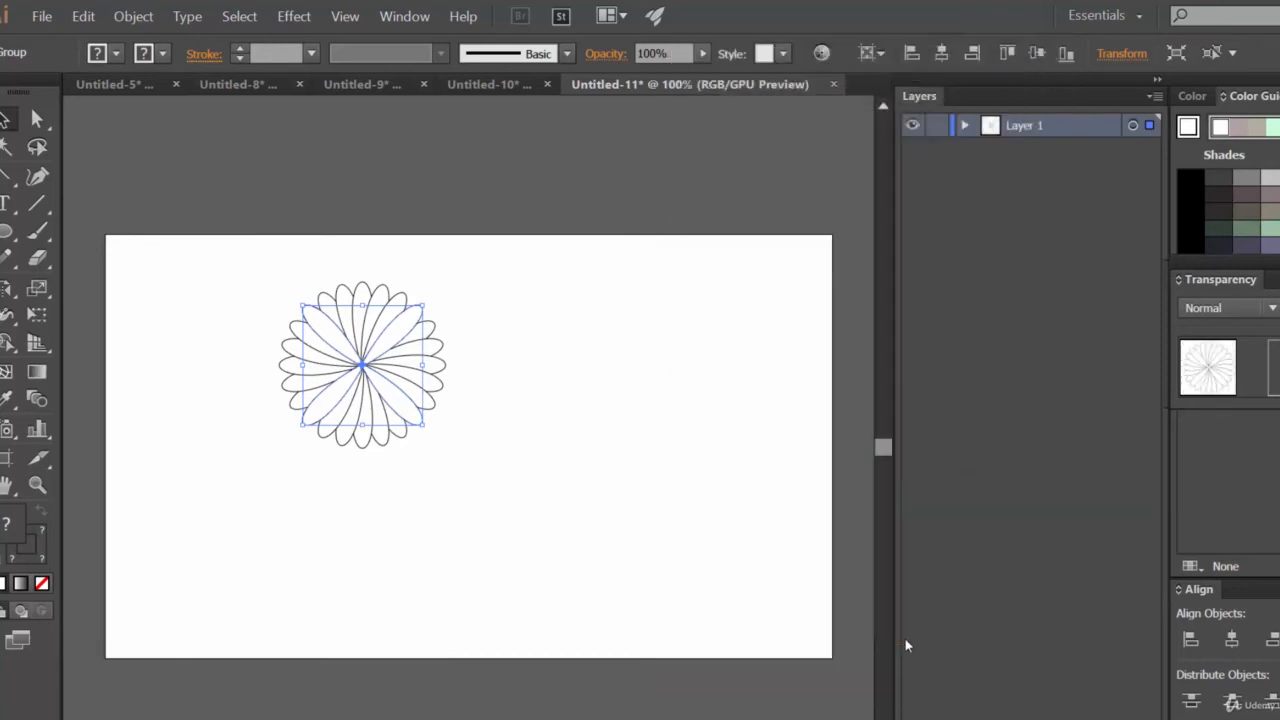
# Step: Expand the appearance of the rotated petal copies into real paths and deselect the flower
pyautogui.click(142, 22)
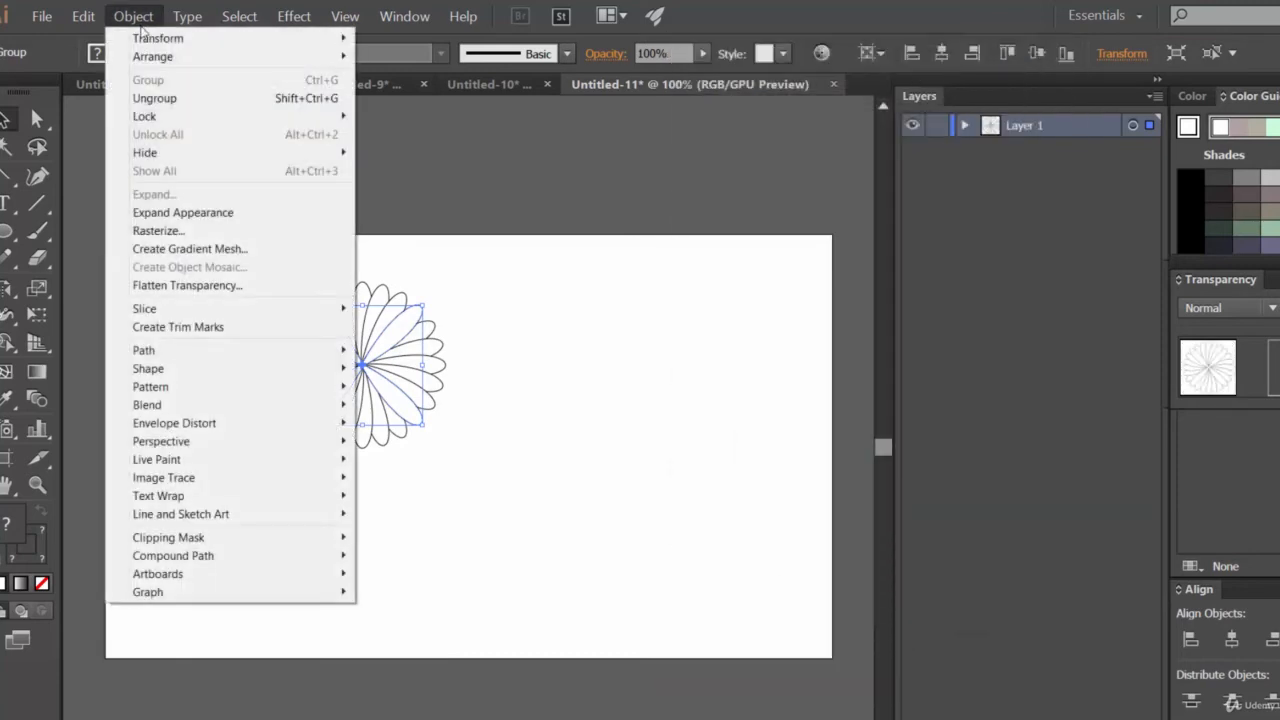
pyautogui.click(220, 213)
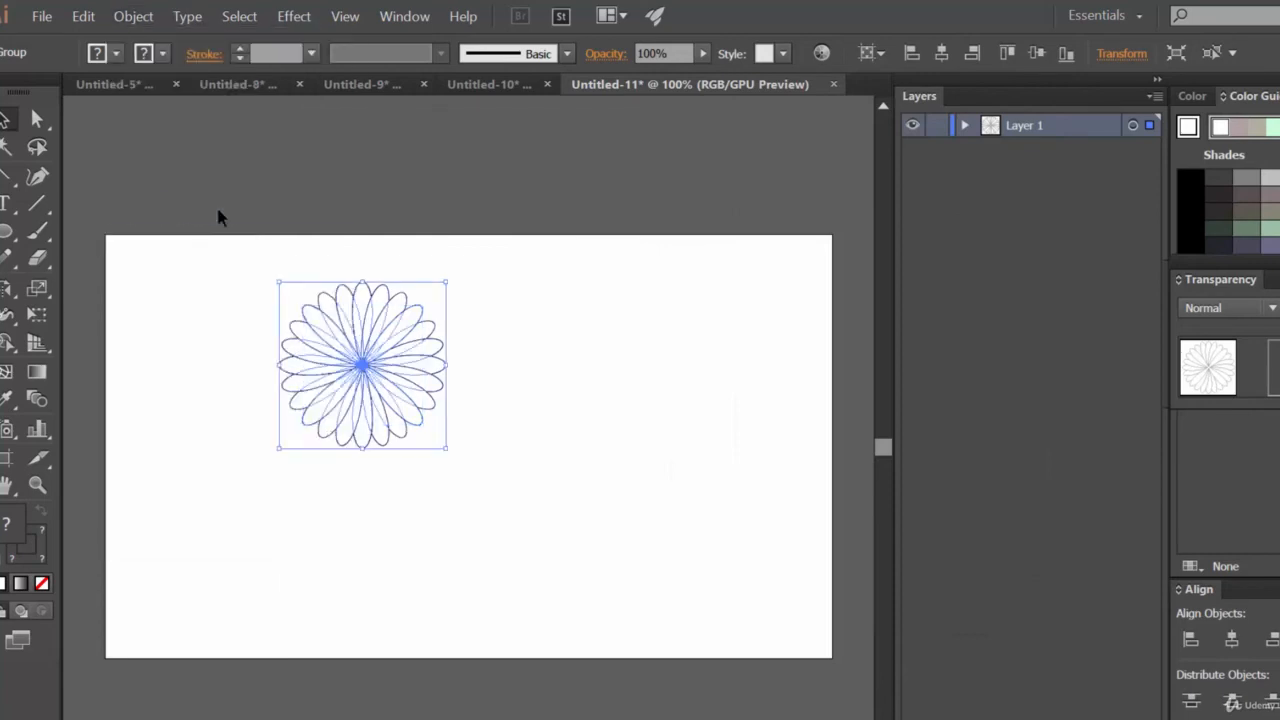
pyautogui.click(645, 414)
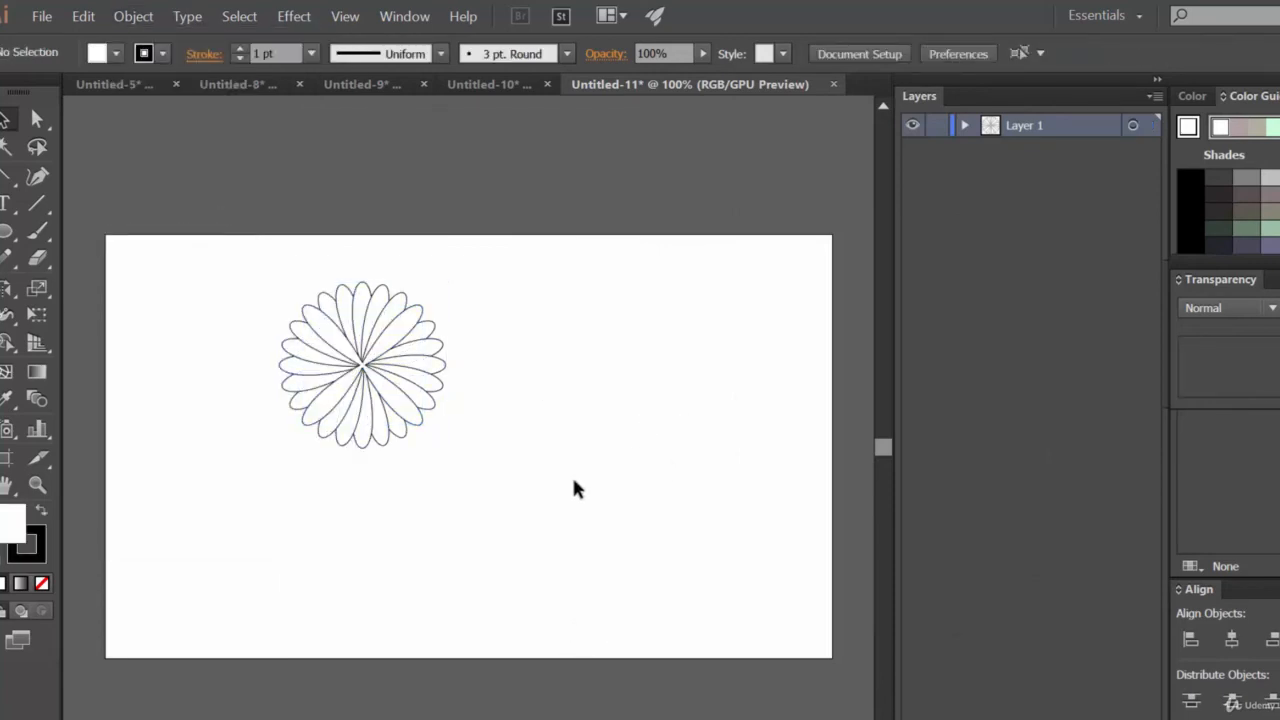
pyautogui.moveTo(505, 458); pyautogui.dragTo(220, 264)
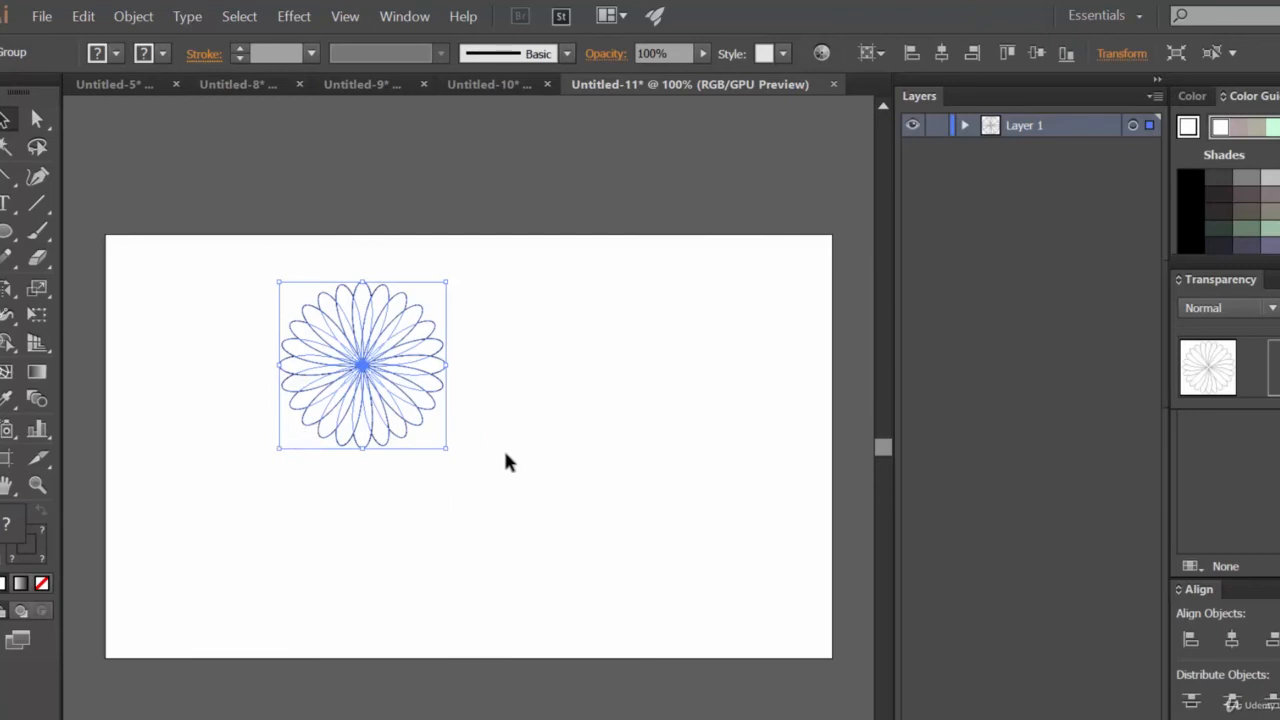
pyautogui.moveTo(506, 460); pyautogui.dragTo(229, 277)
pyautogui.click(527, 461)
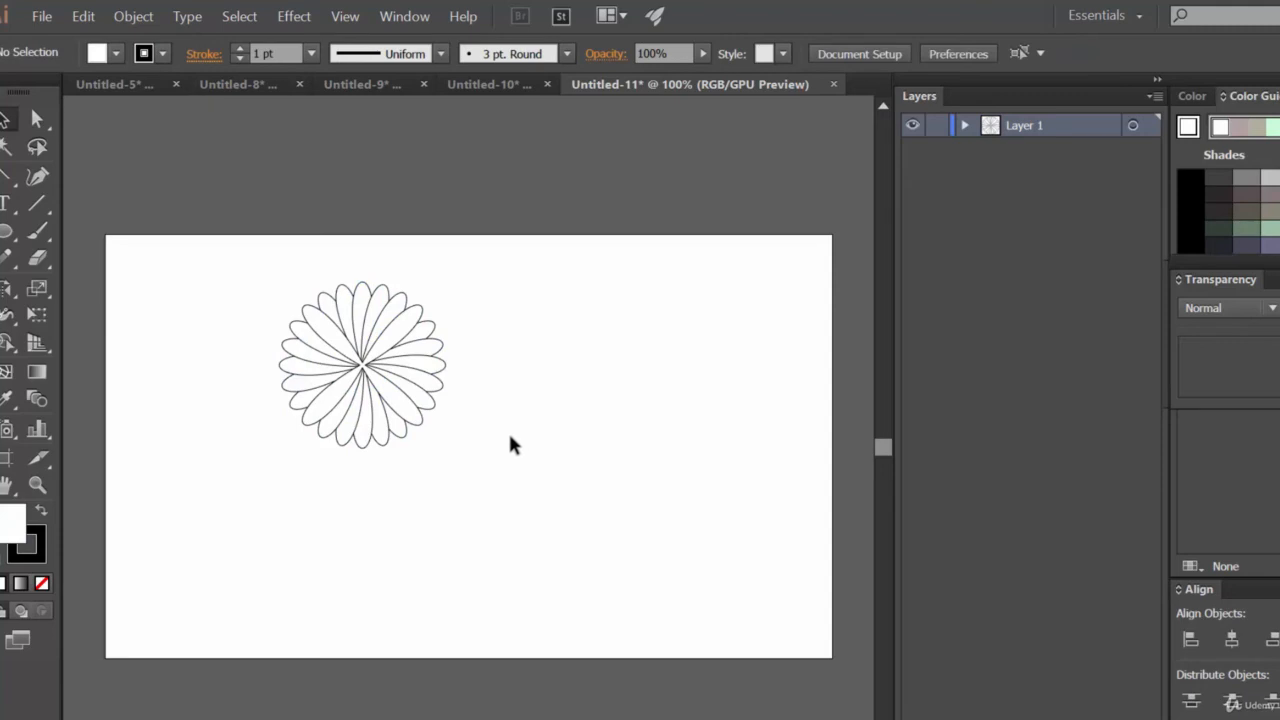
pyautogui.click(294, 16)
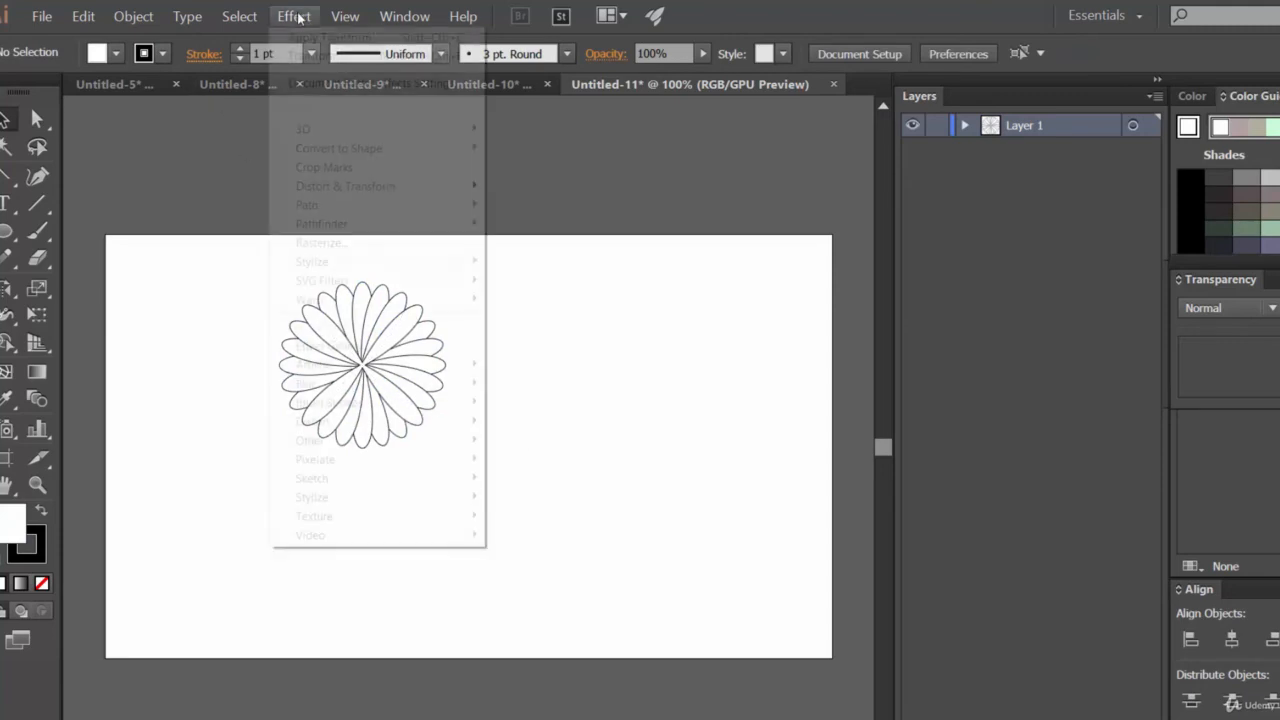
pyautogui.click(724, 359)
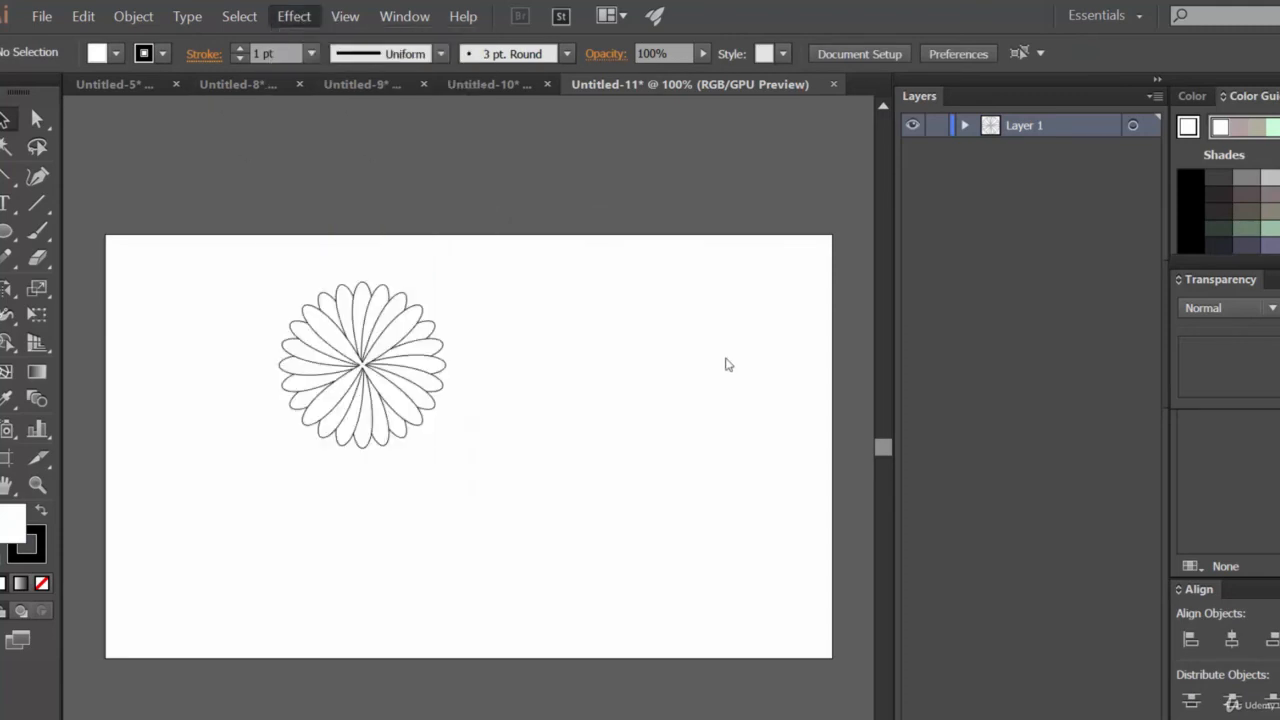
# Step: Draw a rectangle on the empty artboard area to the right of the flower
pyautogui.click(4, 231)
pyautogui.moveTo(5, 233); pyautogui.dragTo(98, 230)
pyautogui.moveTo(554, 318); pyautogui.dragTo(694, 408)
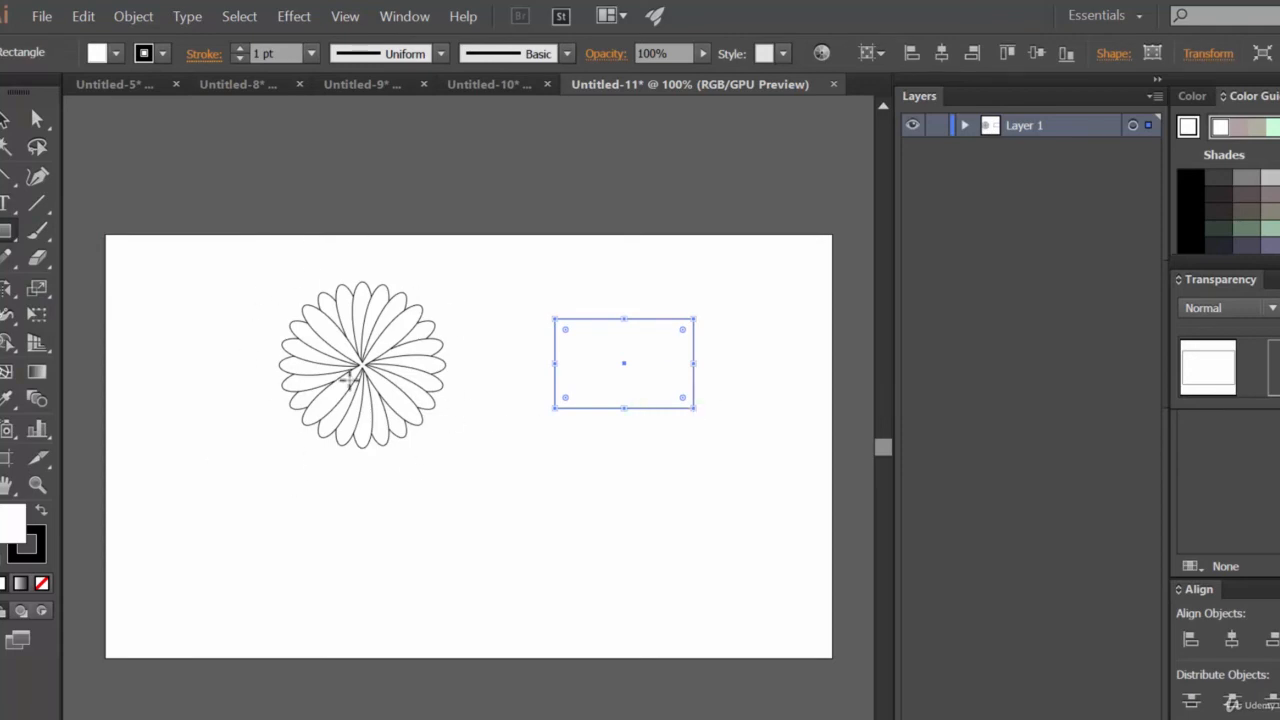
# Step: Try the Pucker & Bloat effect on the rectangle at 110% bloat, with live preview on
pyautogui.click(294, 16)
pyautogui.moveTo(386, 191)
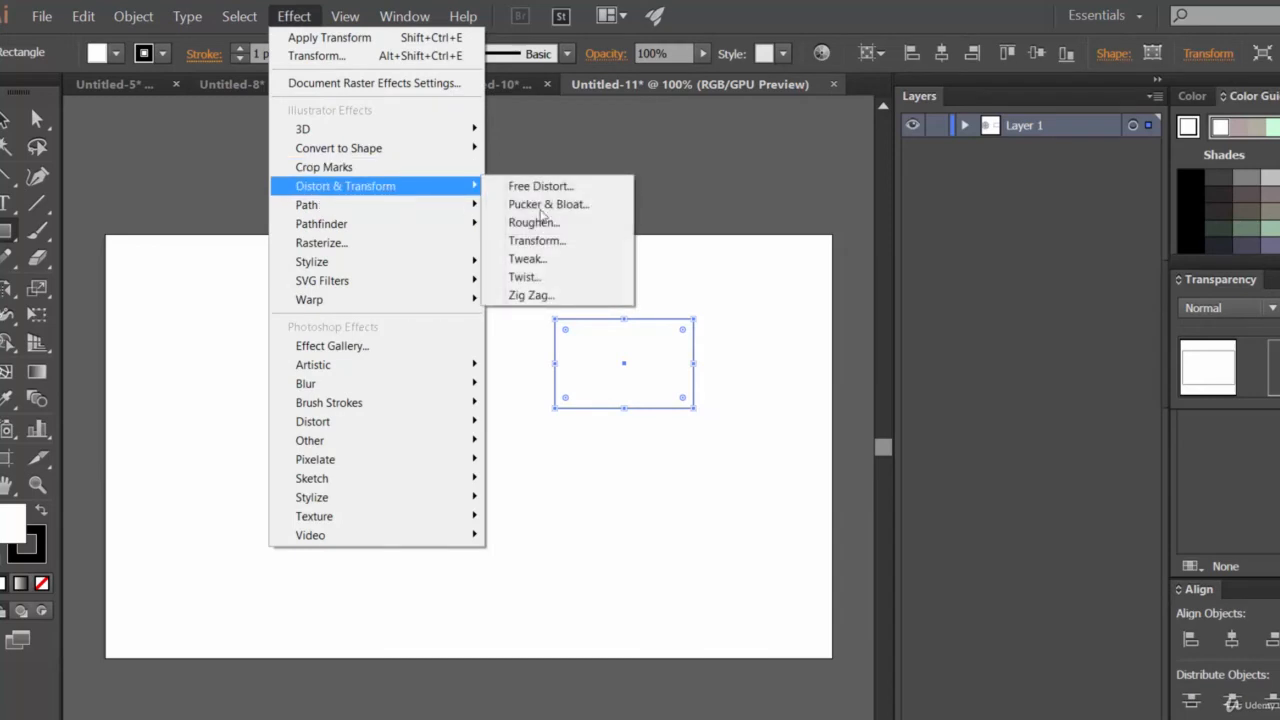
pyautogui.click(596, 206)
pyautogui.click(510, 304)
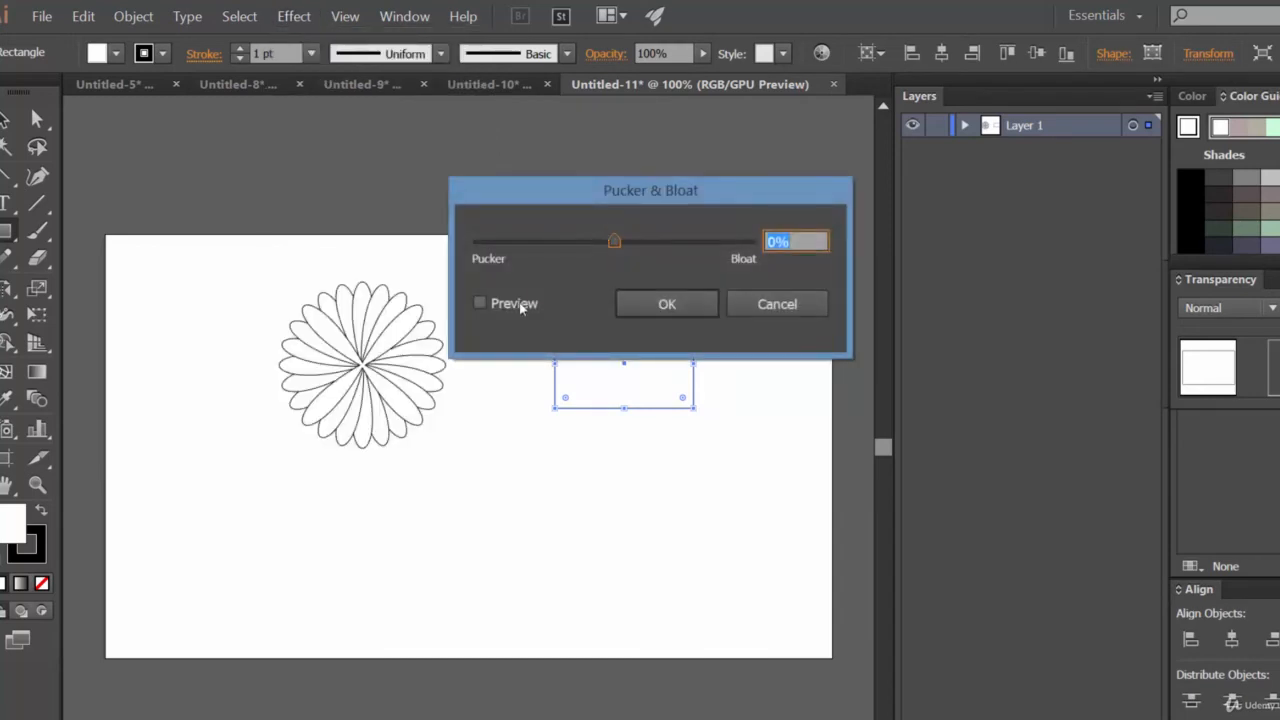
pyautogui.moveTo(595, 190); pyautogui.dragTo(176, 172)
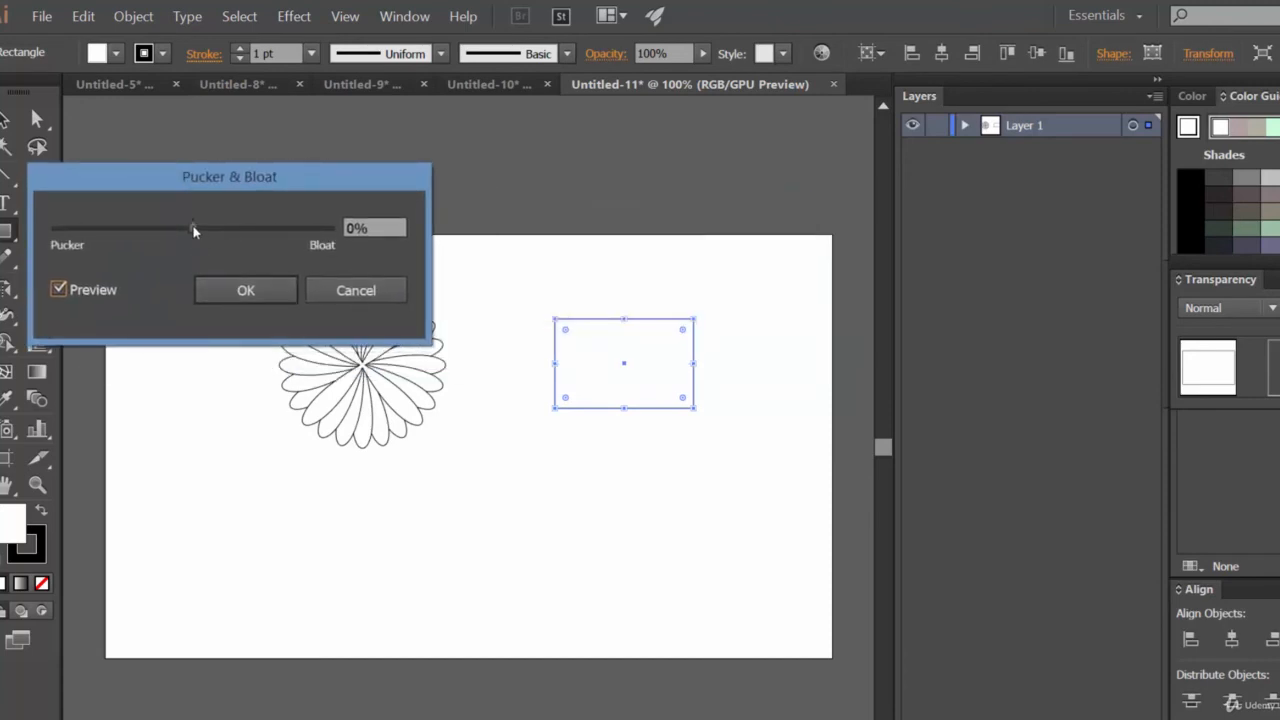
pyautogui.moveTo(194, 228); pyautogui.dragTo(267, 234)
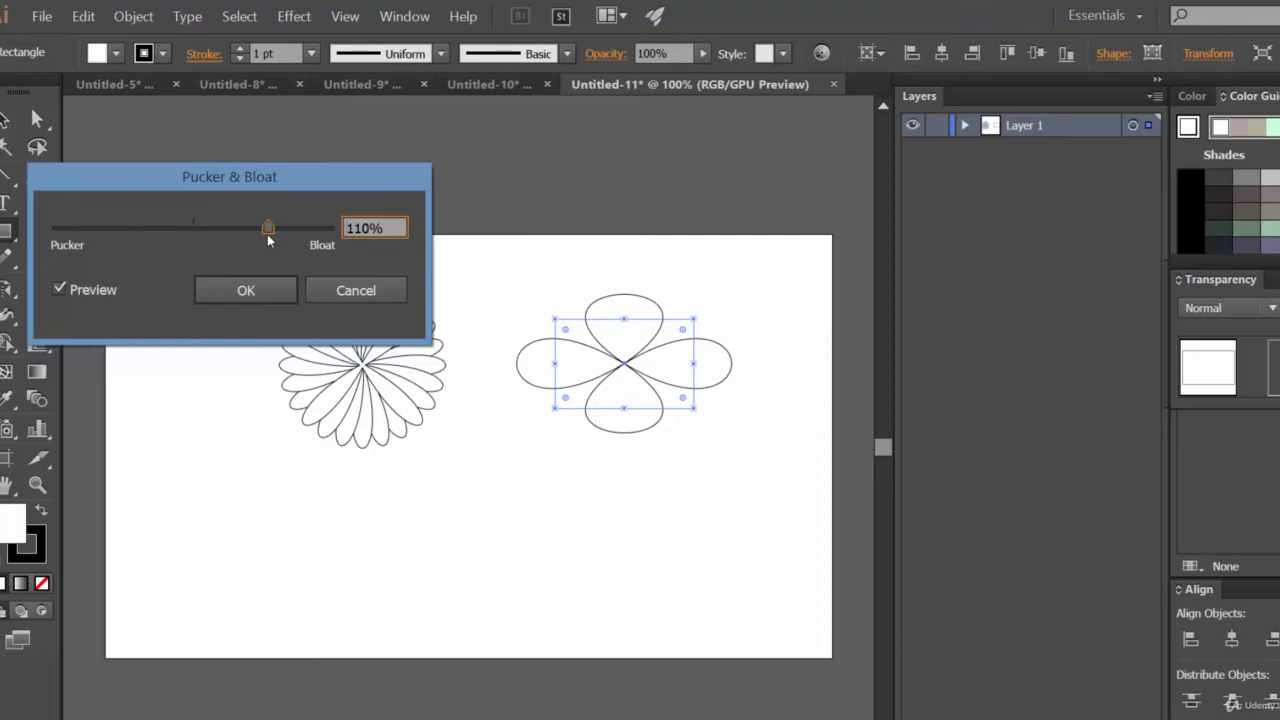
# Step: Preview the rectangle at -200% pucker, cancel the effect and delete the rectangle
pyautogui.moveTo(266, 233); pyautogui.dragTo(54, 228)
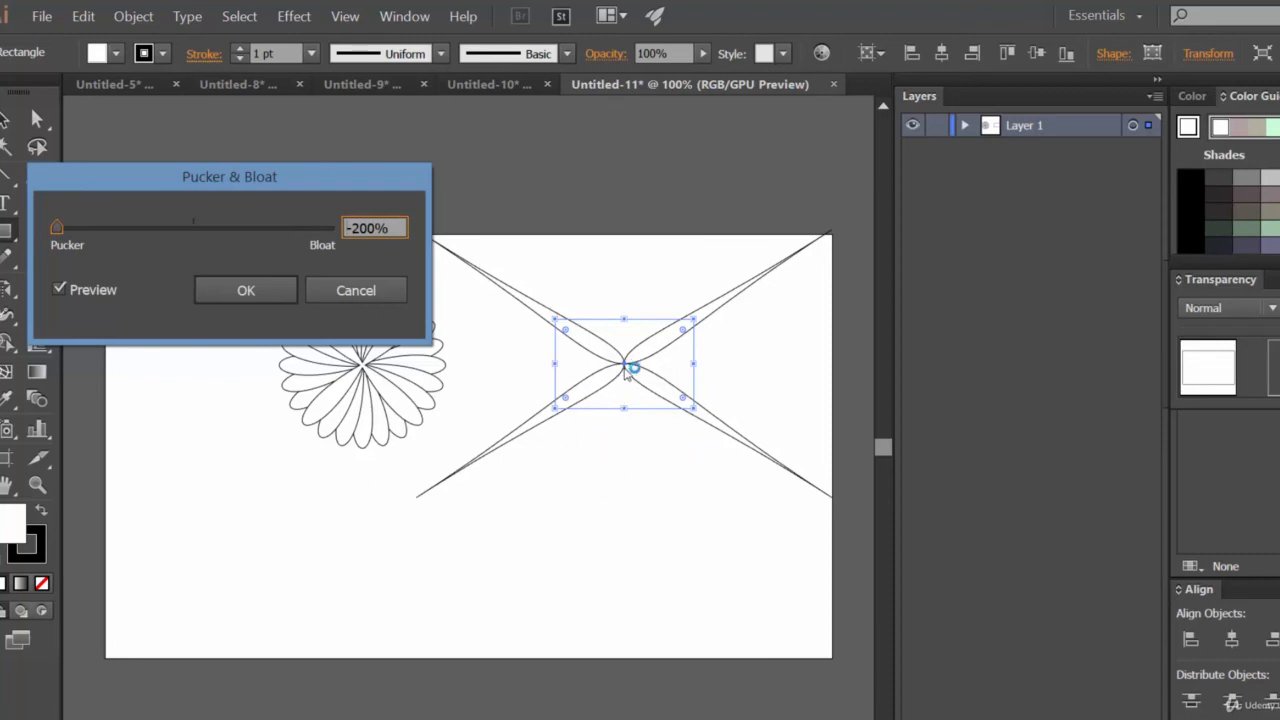
pyautogui.click(356, 290)
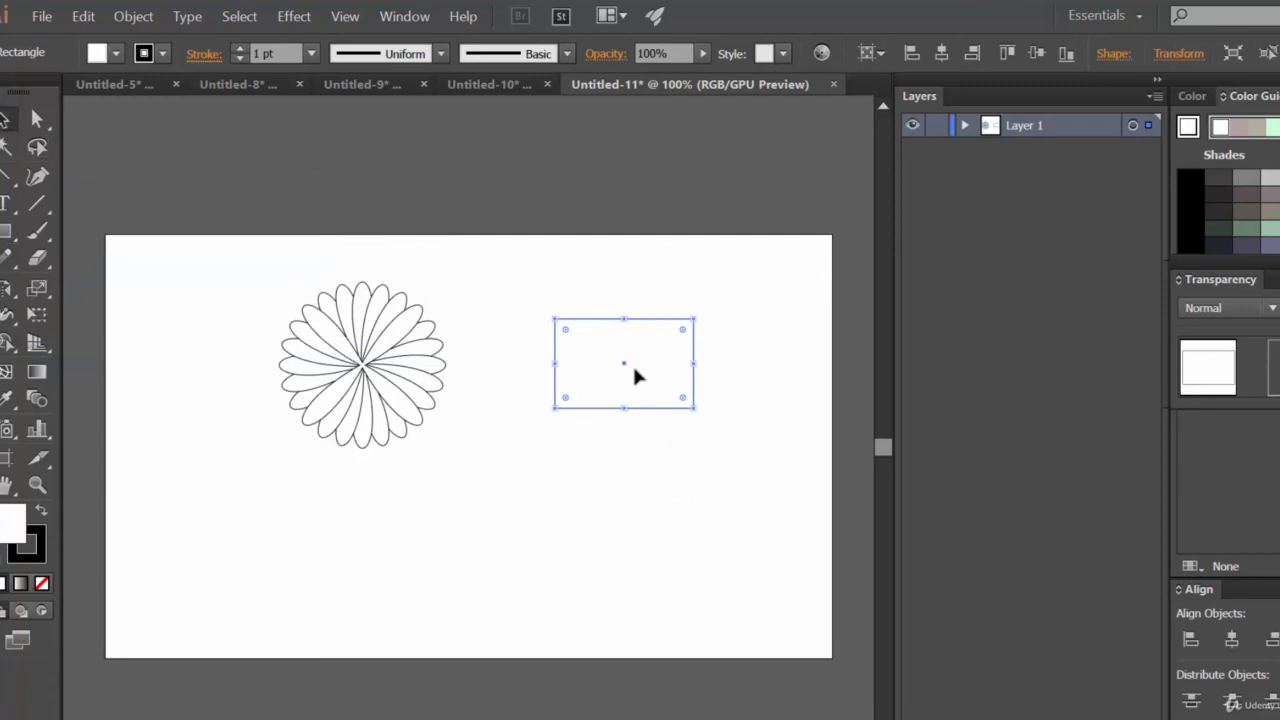
pyautogui.press('Delete')
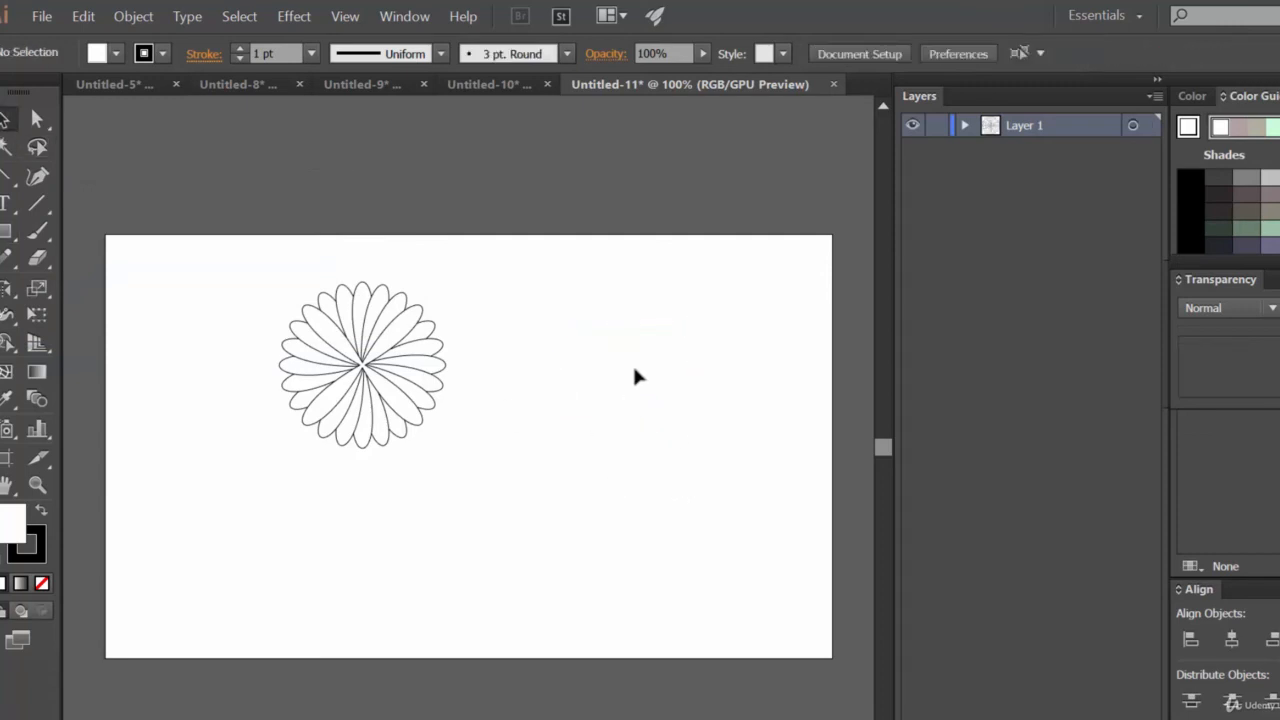